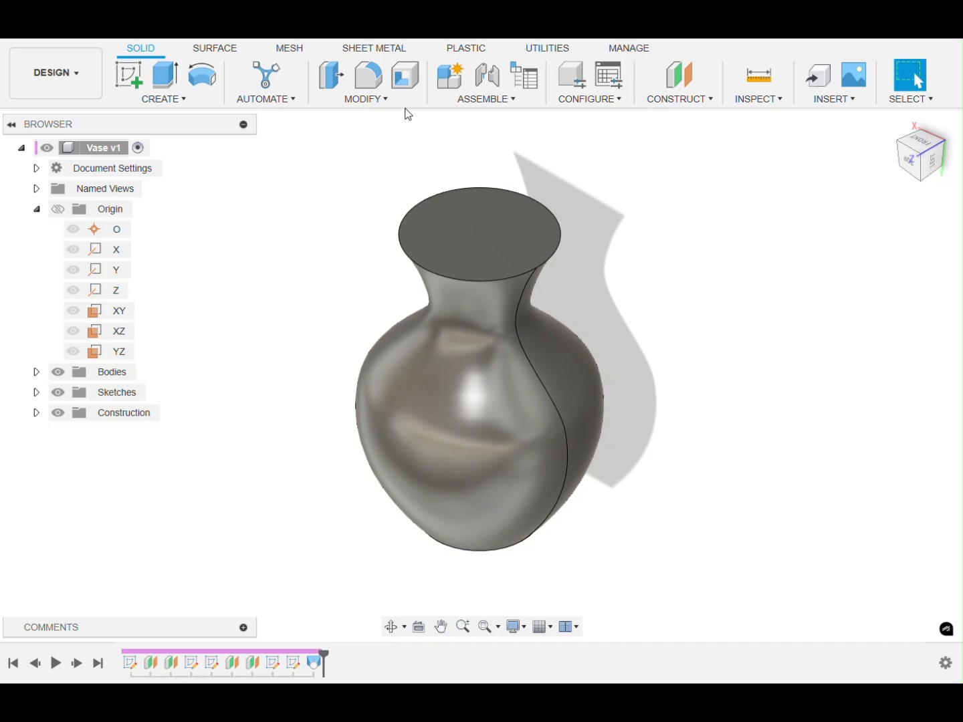
- Shell the whole vase body toward the inside with a wall thickness of 3/32 in
click(408, 80)
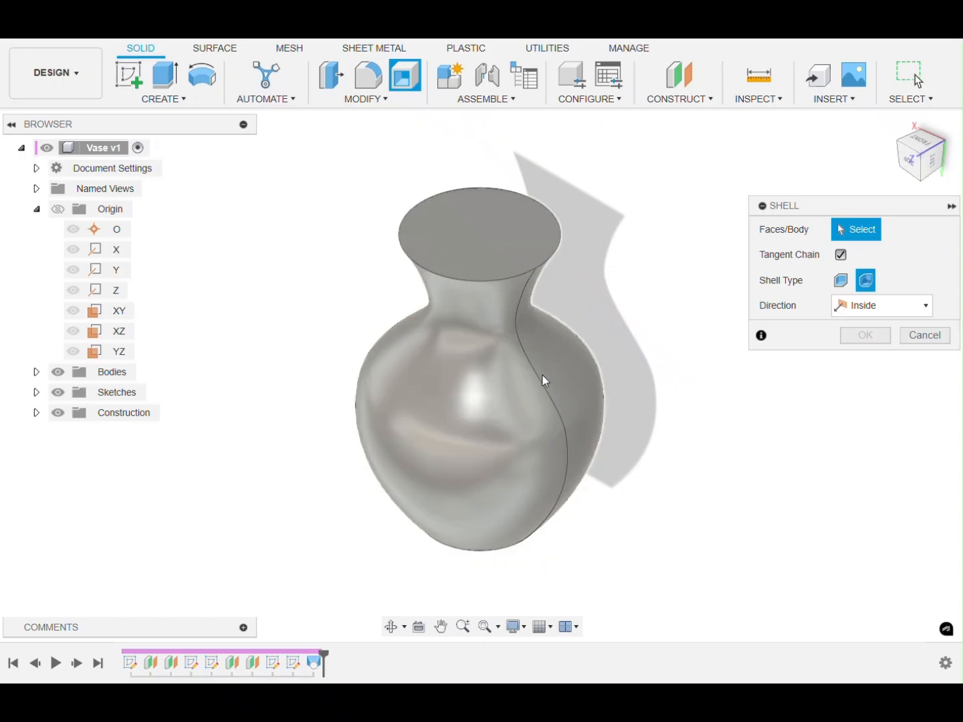
click(543, 378)
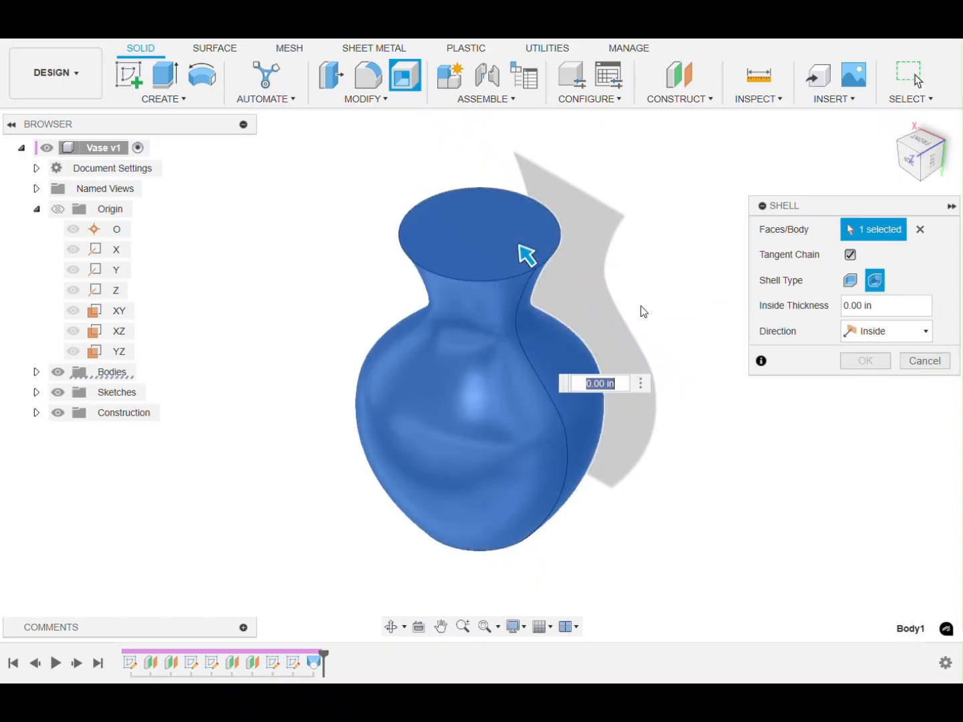
click(924, 179)
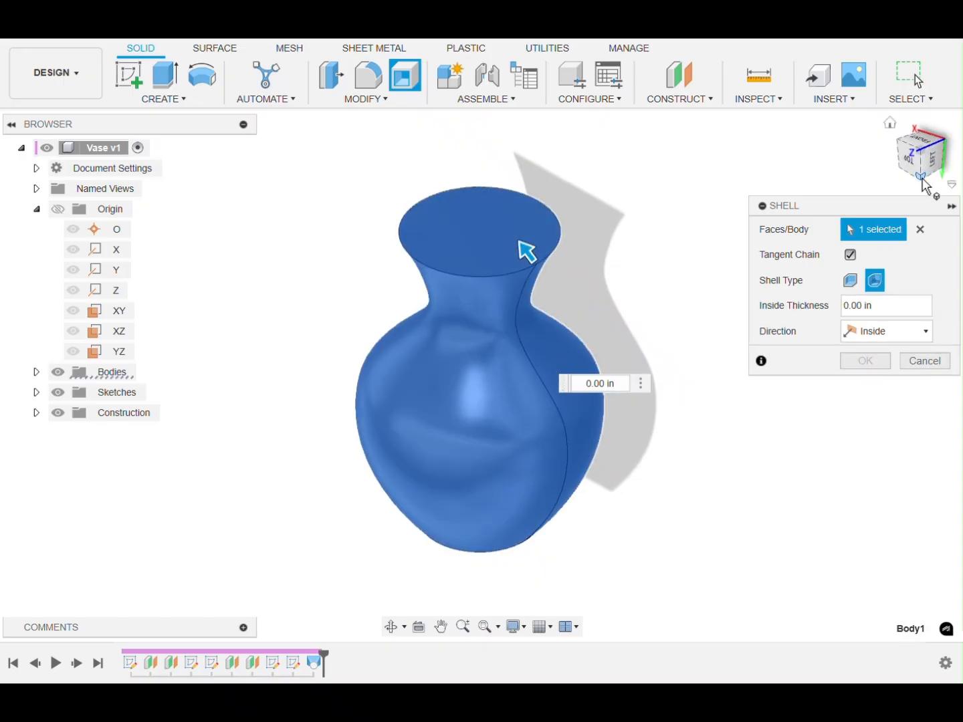
click(921, 127)
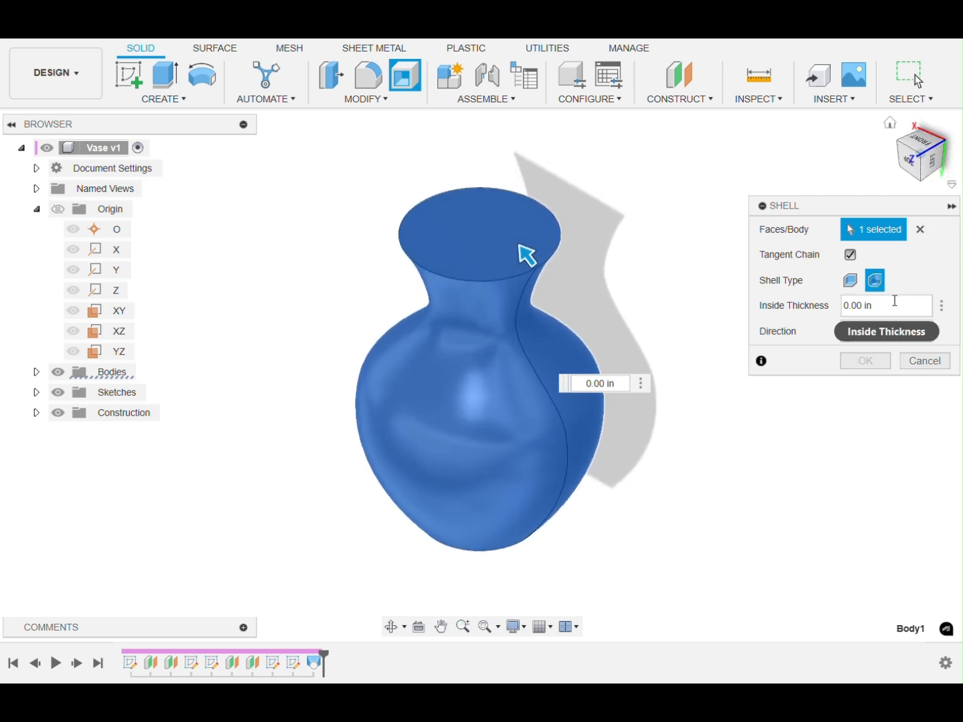
drag(894, 303, 817, 308)
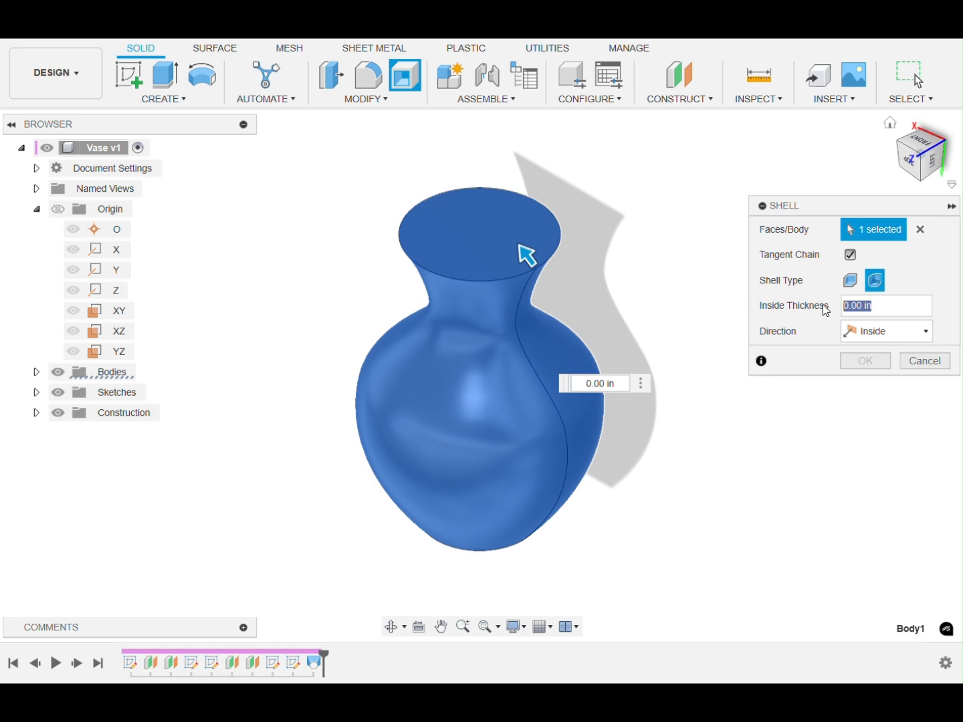
text(3/)
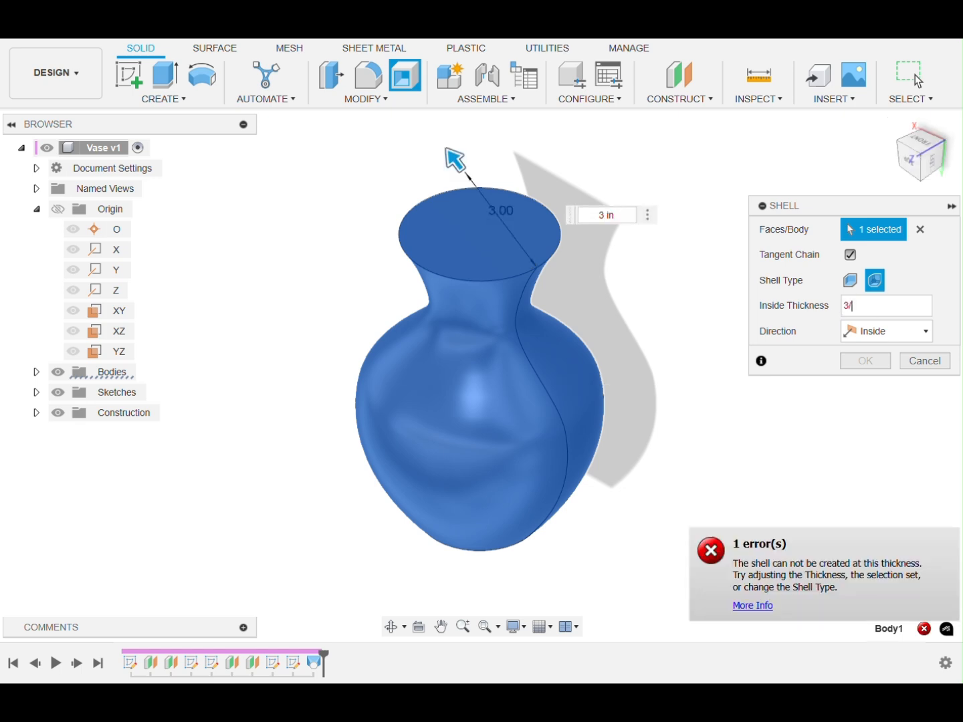
text(32)
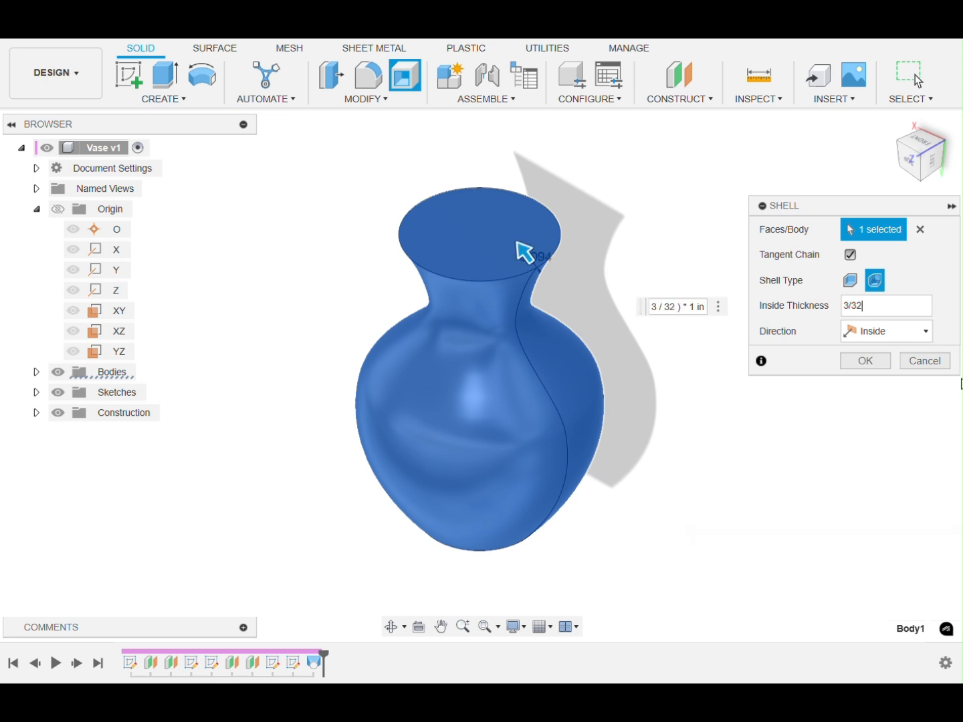
click(863, 361)
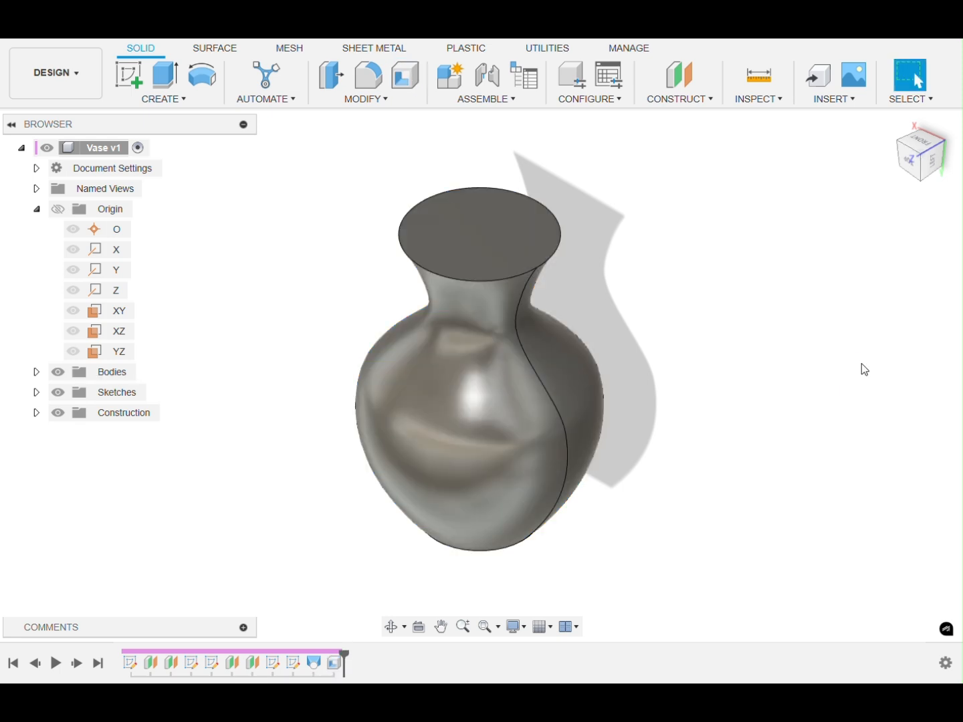
- Create a section analysis that cuts the vase along the XY origin plane at 0.00 in distance
click(922, 143)
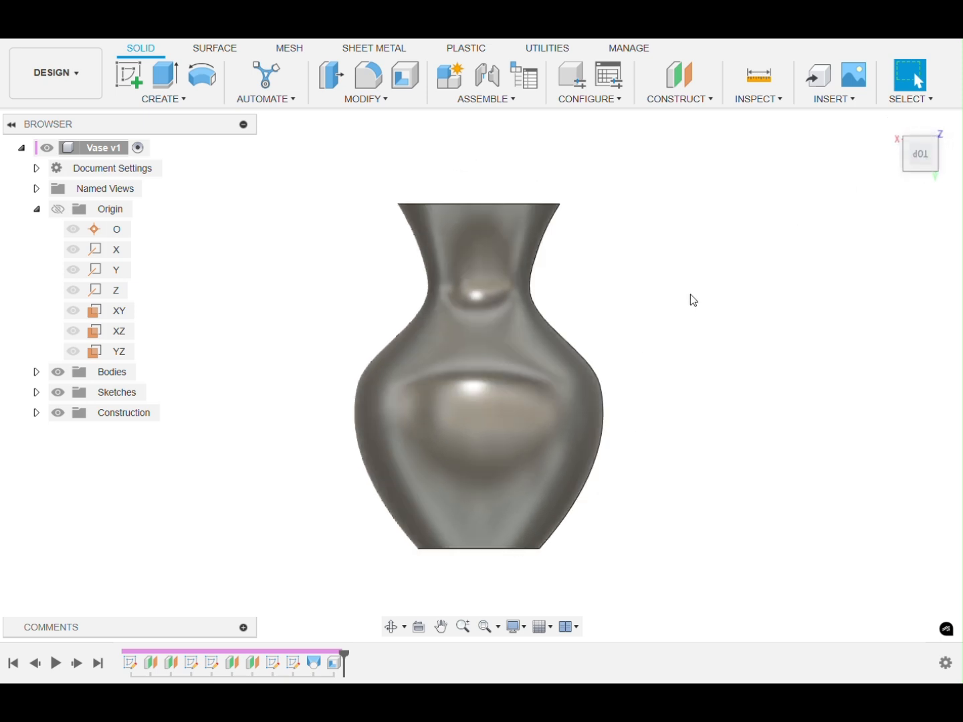
click(763, 102)
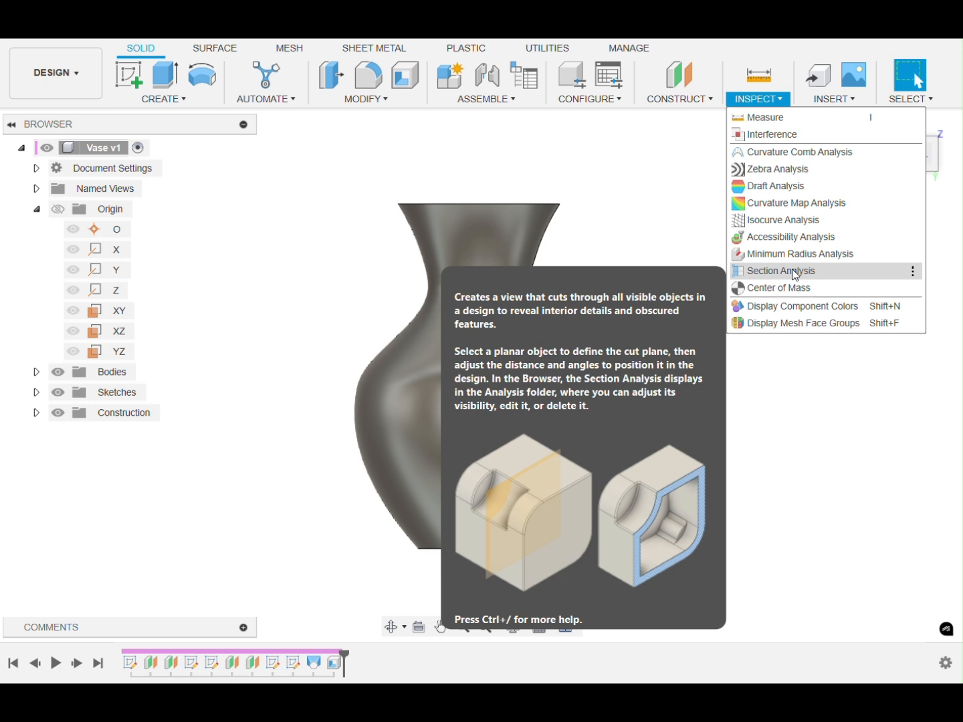
click(781, 271)
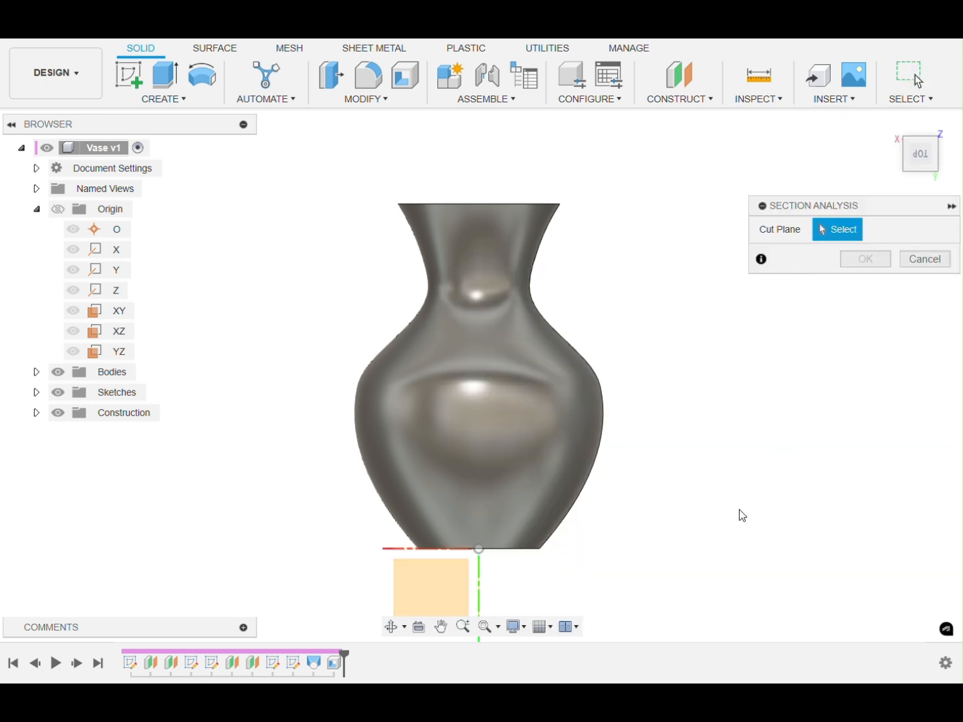
middle_drag(705, 534, 707, 490)
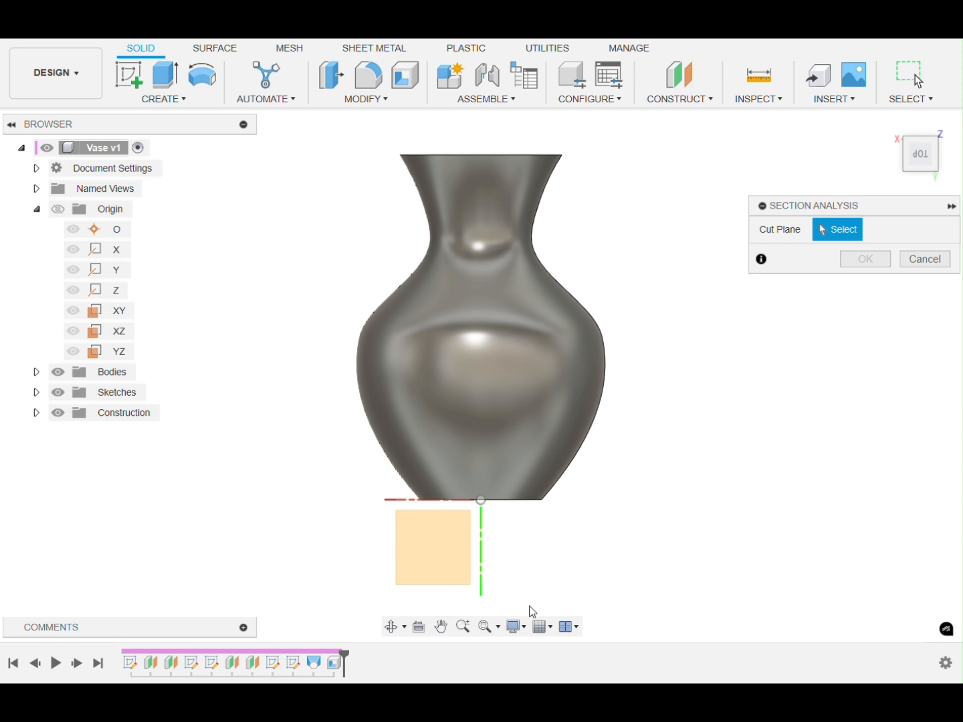
click(452, 573)
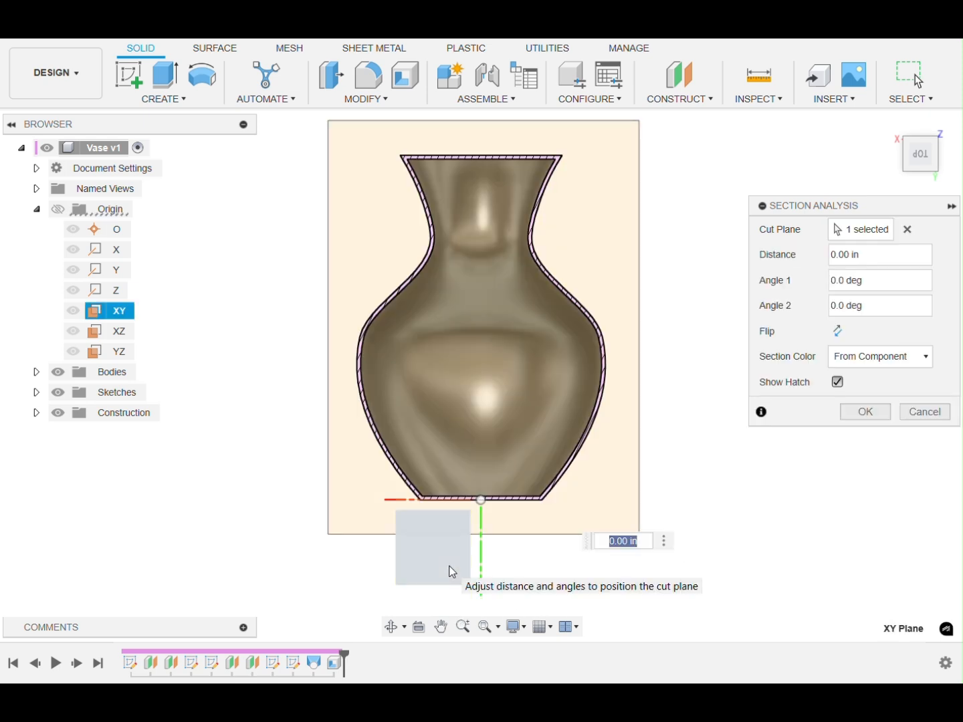
click(862, 410)
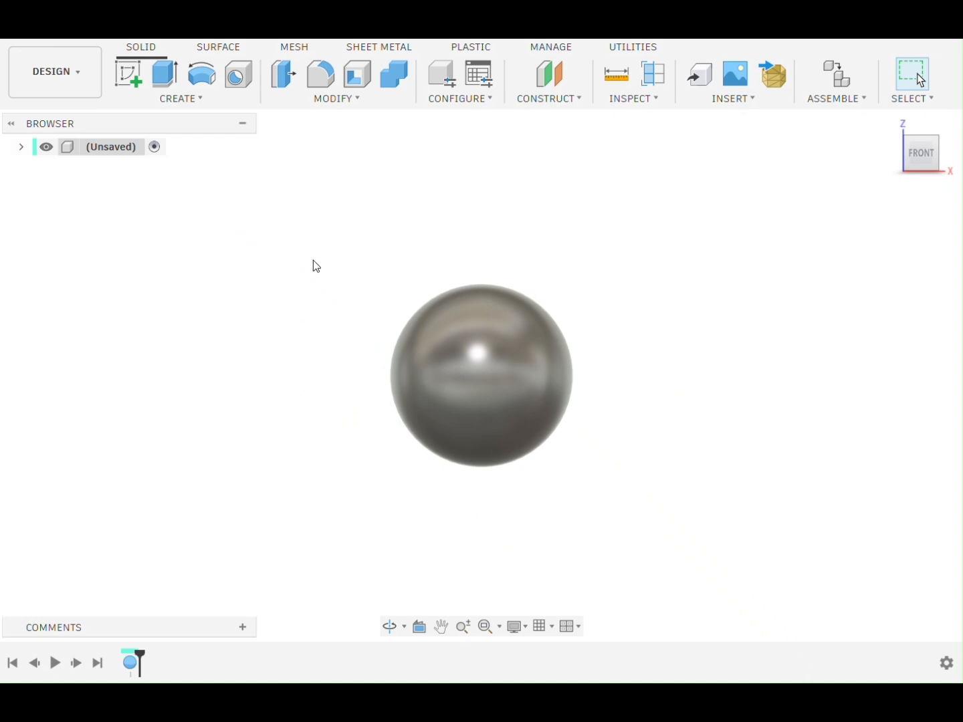
- Shell the sphere with the direction set to Outside and a thickness of 1 in
click(362, 79)
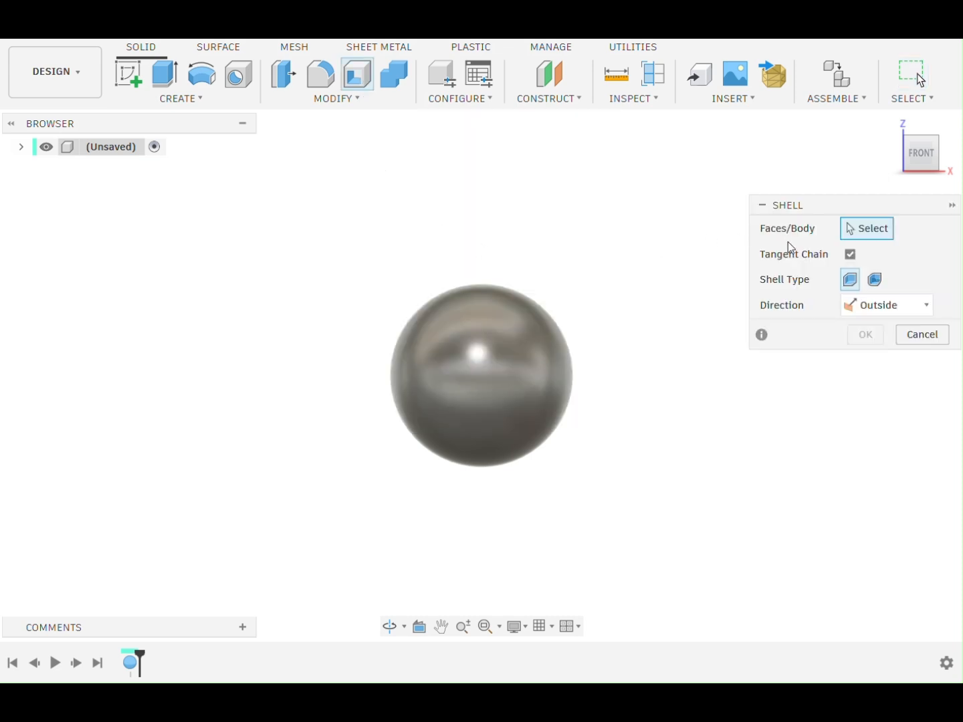
click(878, 309)
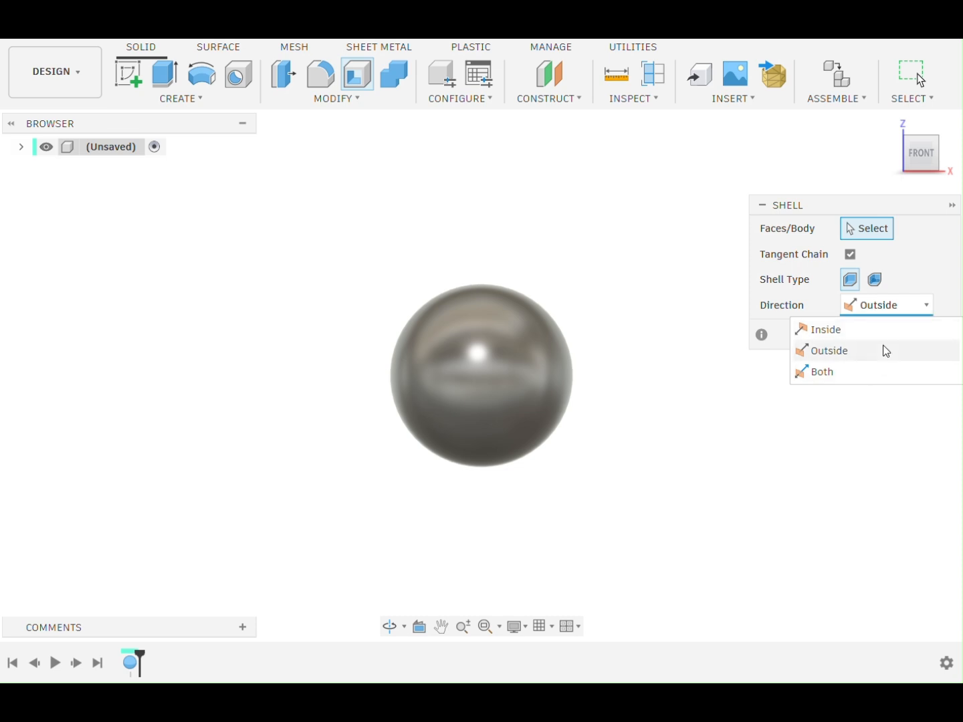
click(882, 350)
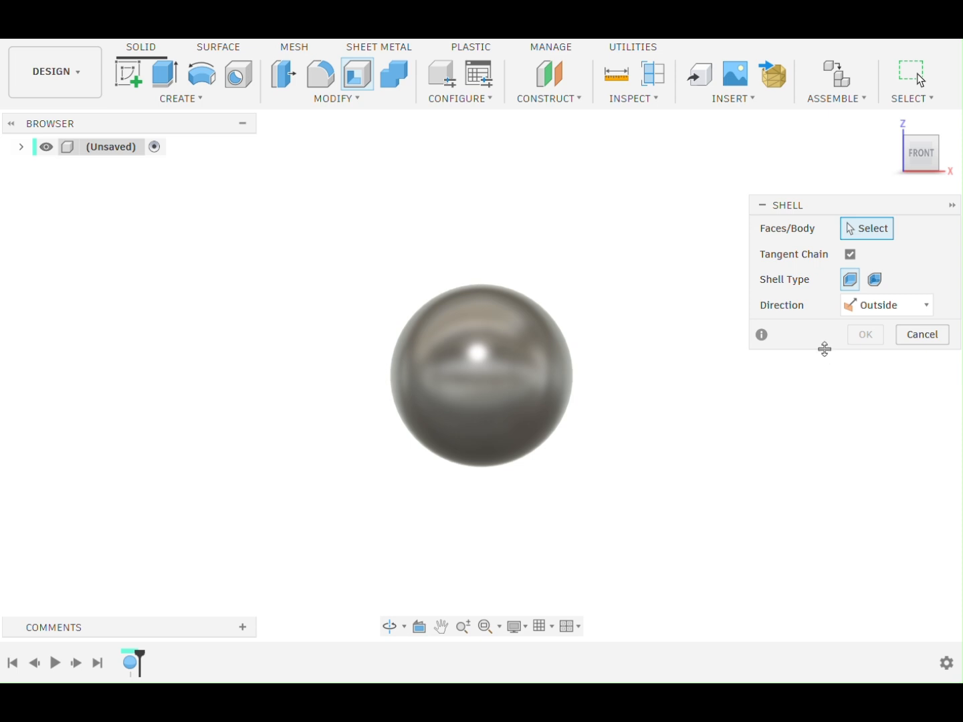
click(529, 369)
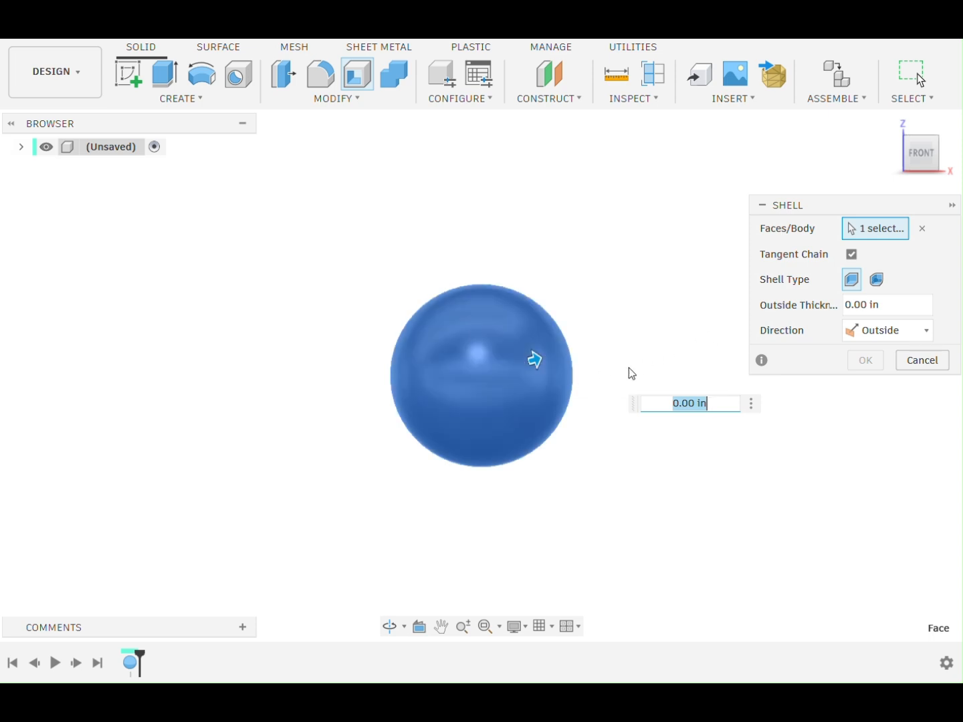
text(1)
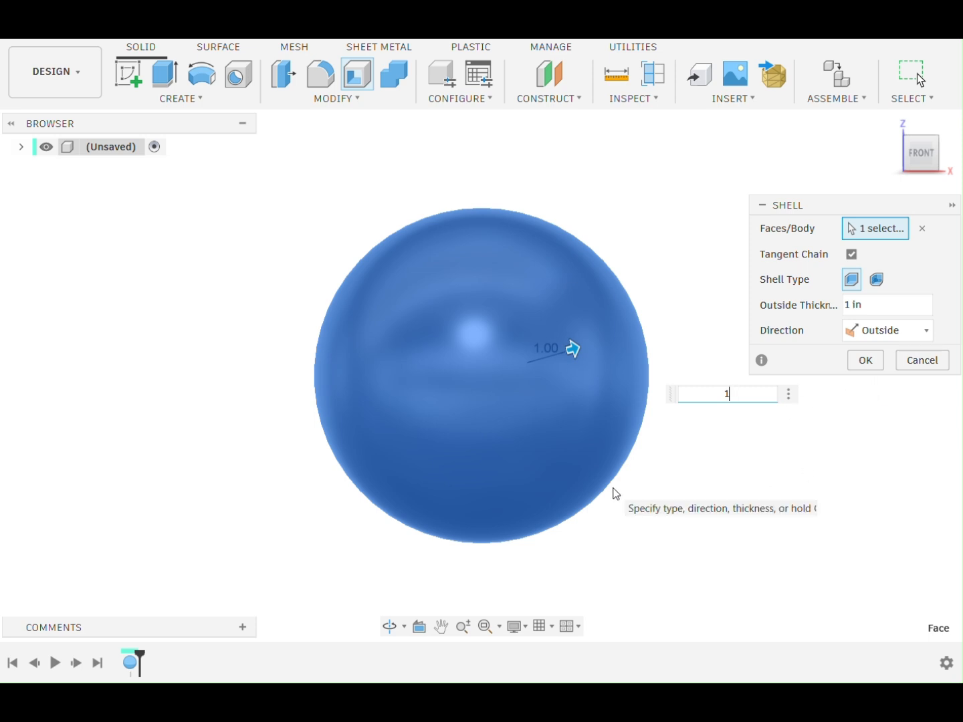
click(867, 364)
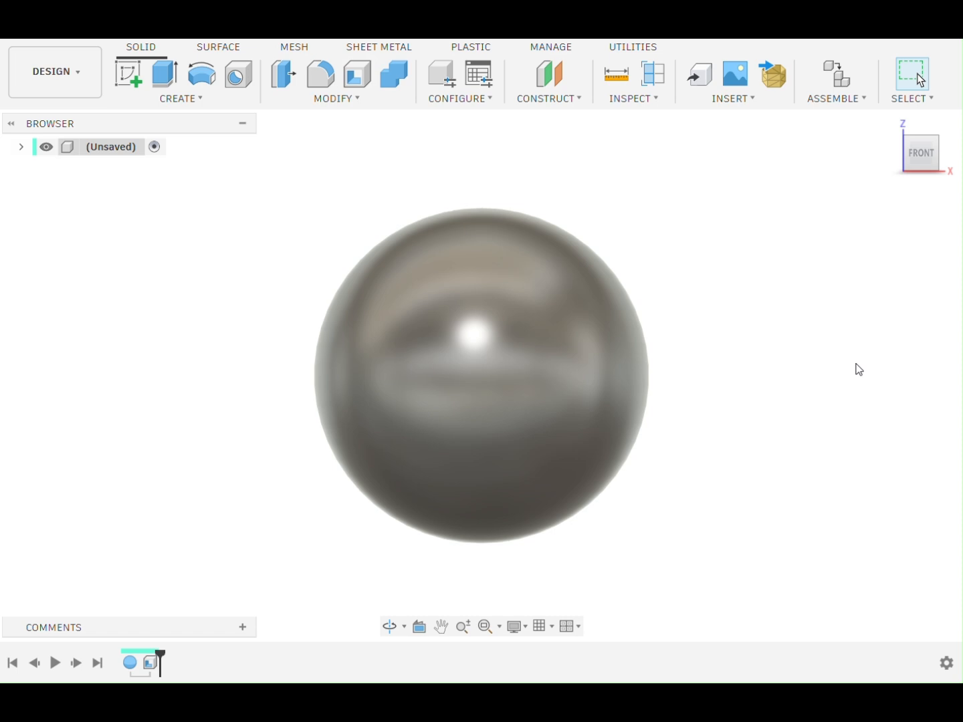
- Create a section analysis of the sphere on the XZ plane, with the cut direction flipped
click(651, 75)
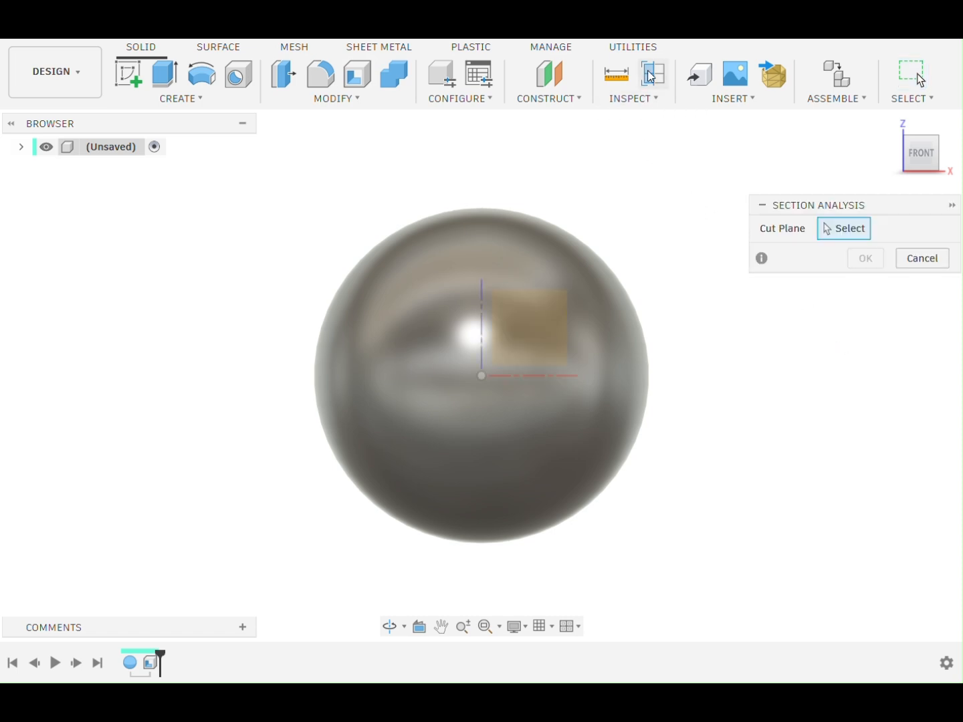
click(545, 328)
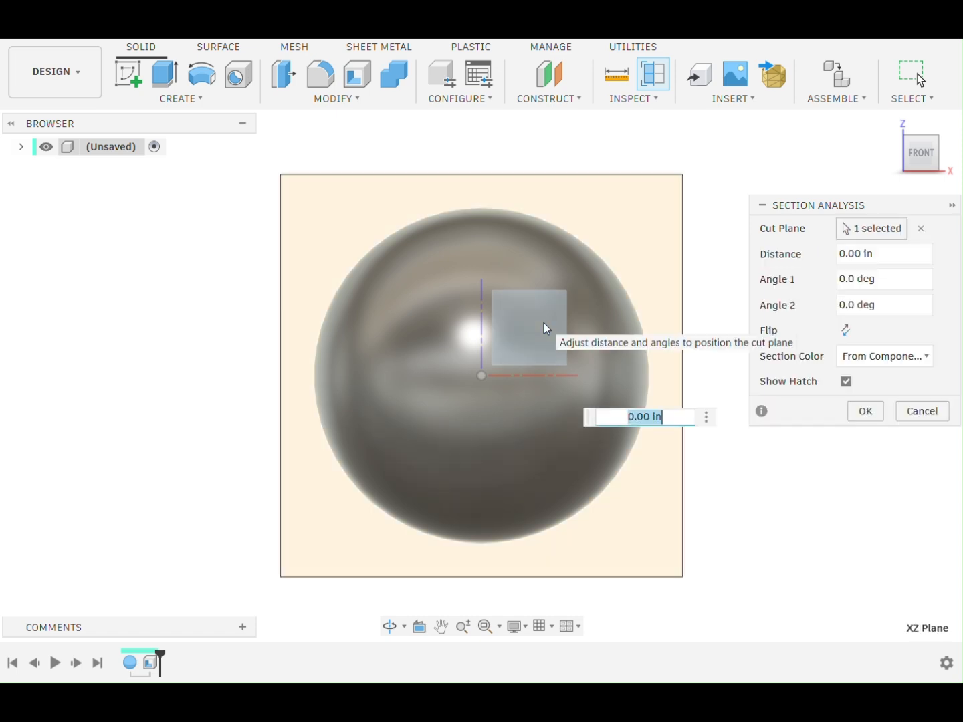
click(845, 329)
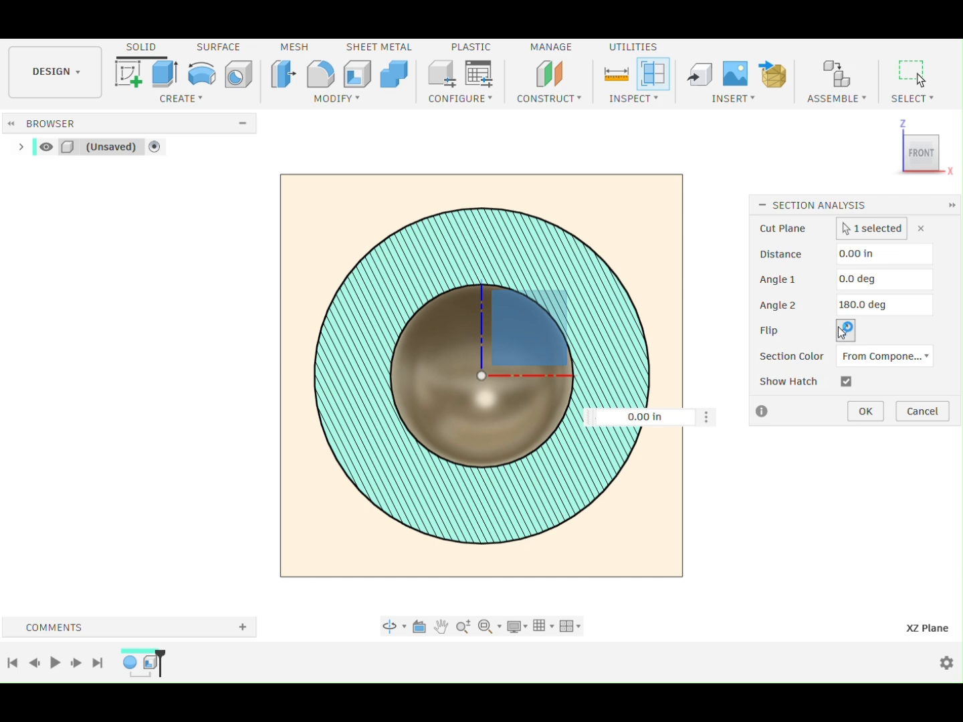
click(882, 412)
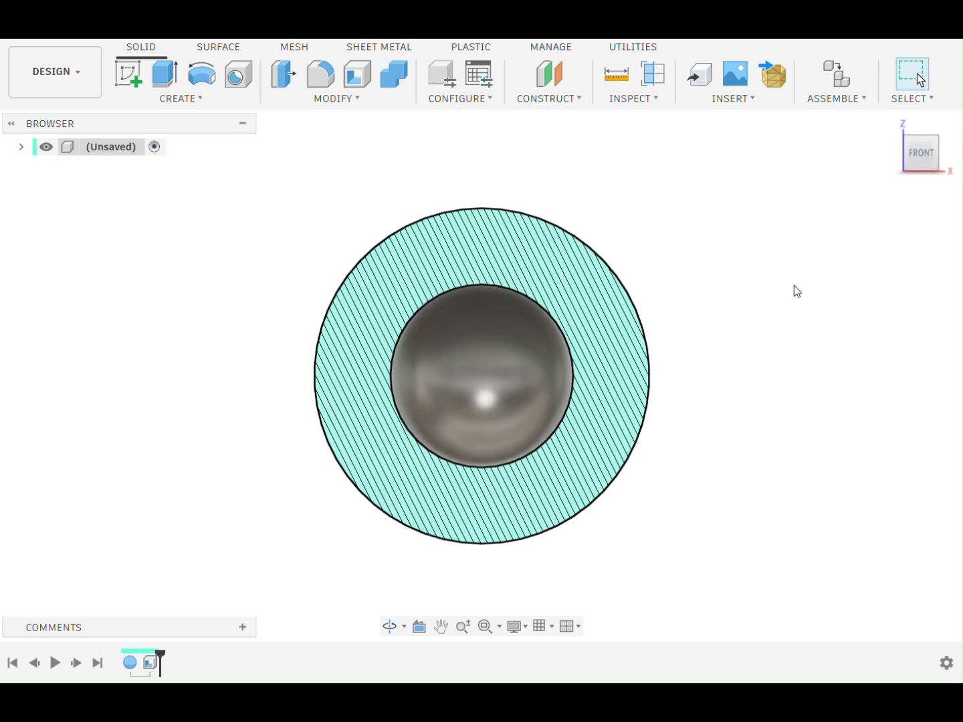
drag(932, 151, 915, 165)
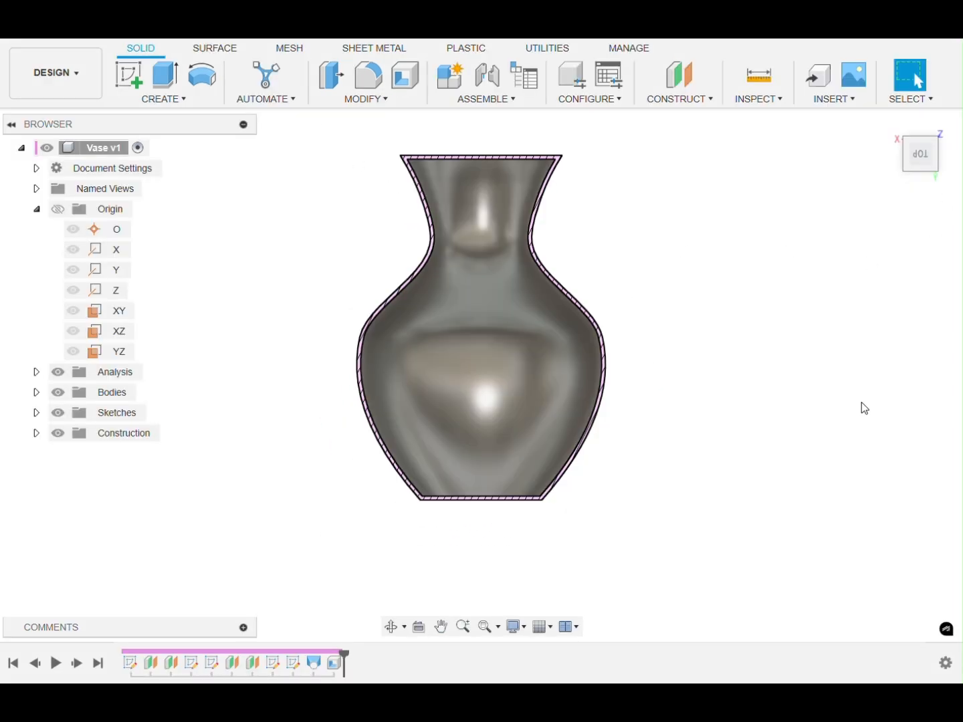
- Hide the vase's section analysis to show the complete body in an angled view
click(937, 148)
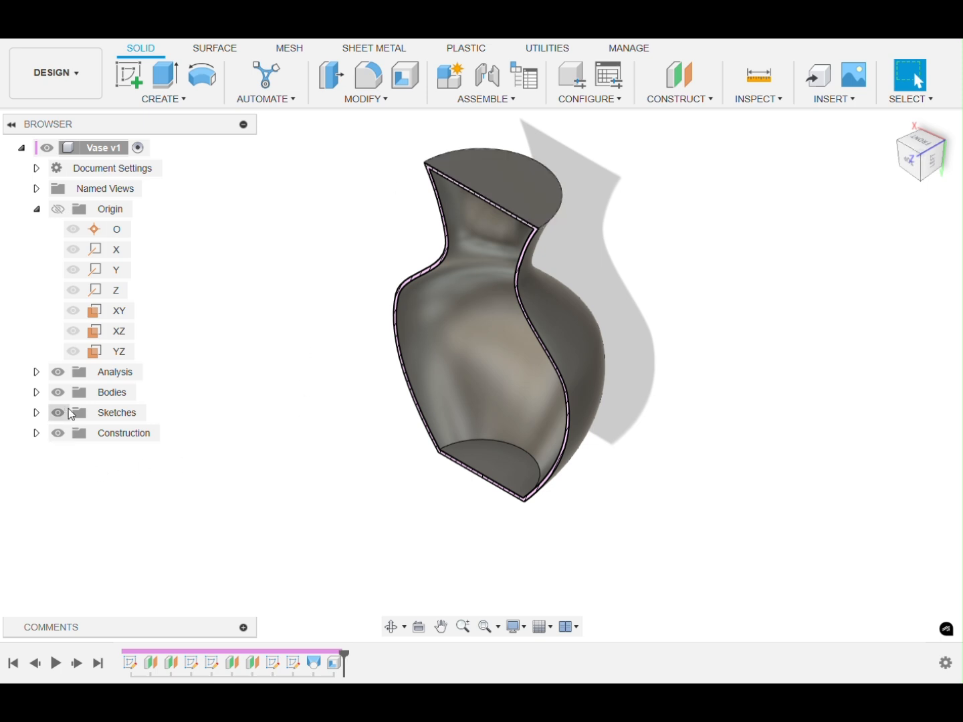
click(36, 372)
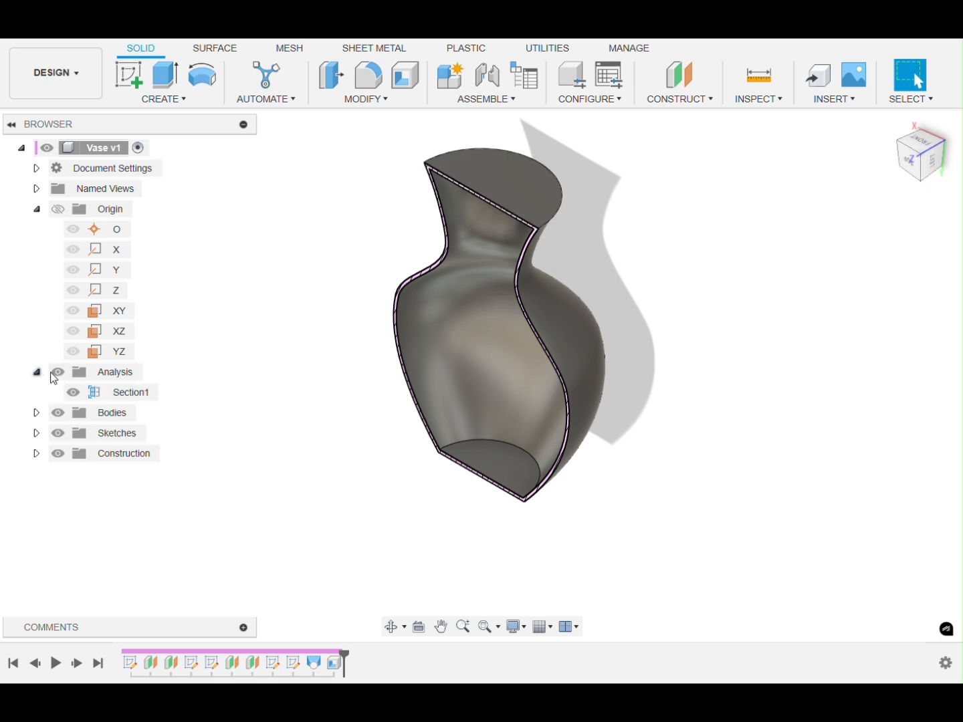
click(97, 394)
click(79, 395)
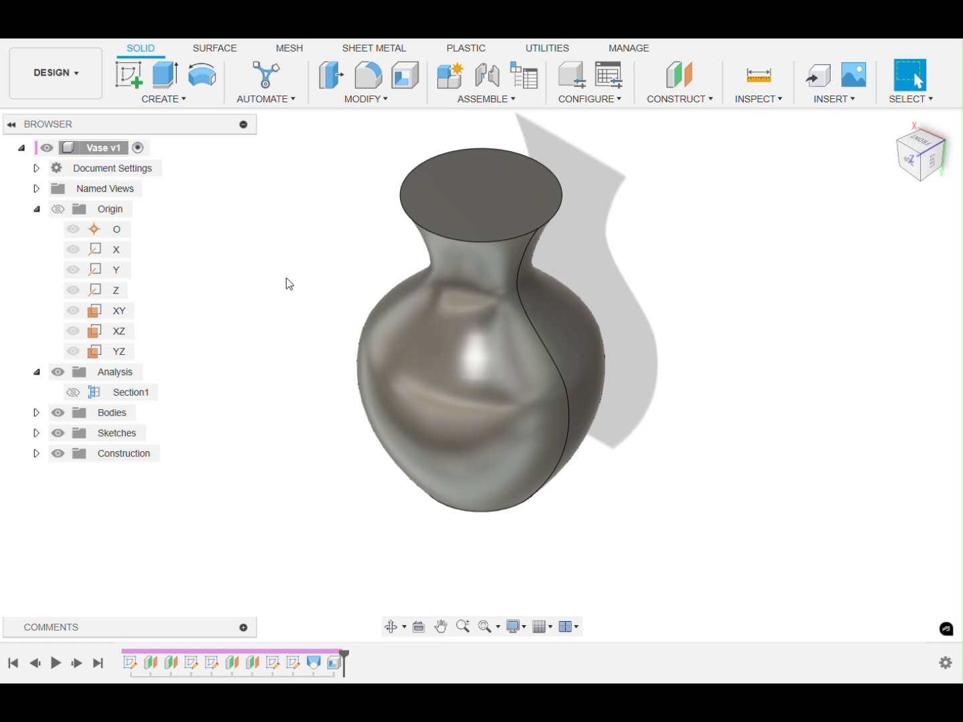
- Start a sketch on the vase's flat top face and project that face's circular outline into it with a projection link
click(130, 83)
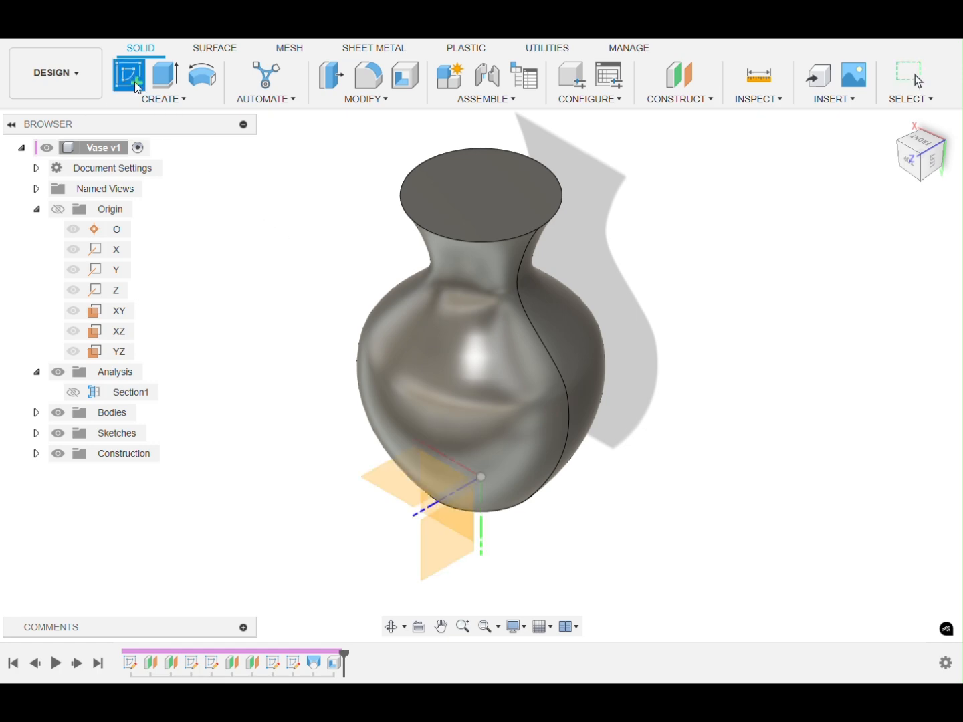
click(467, 202)
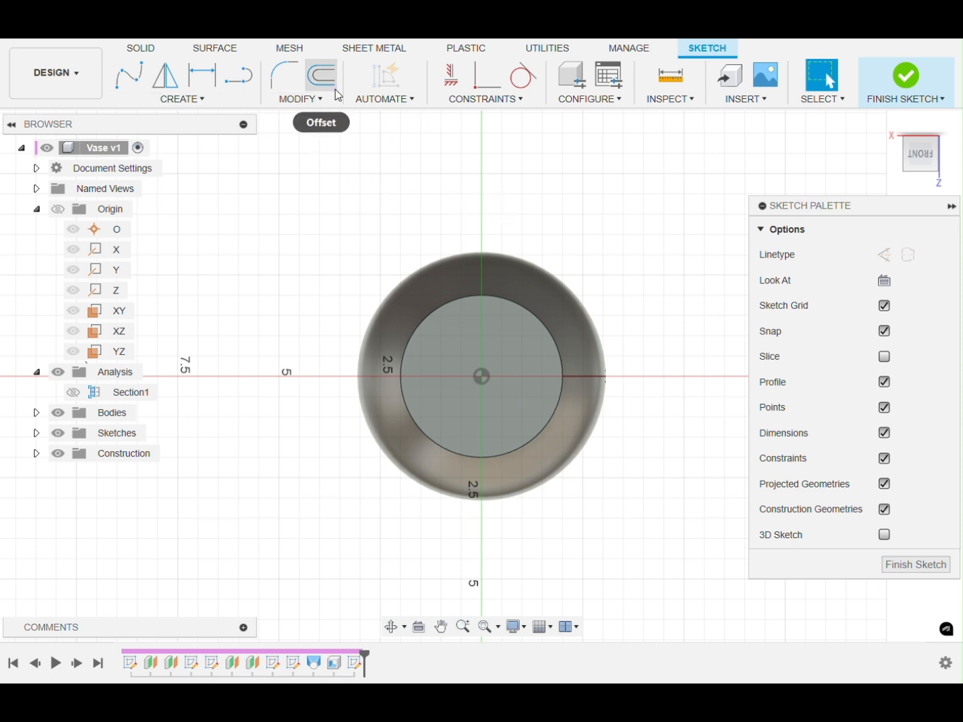
click(236, 103)
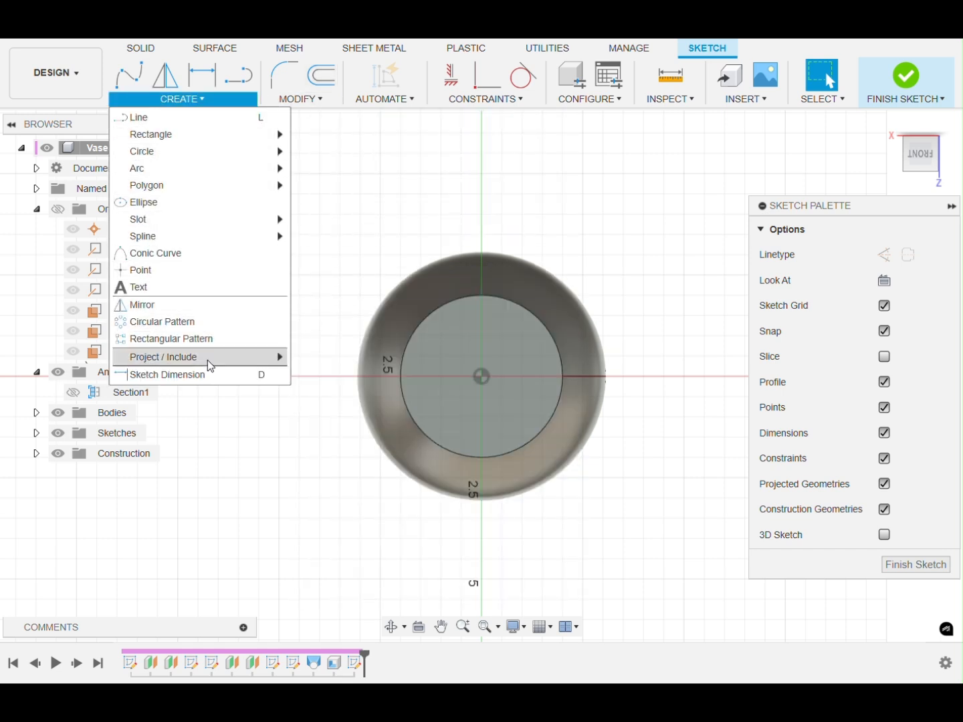
mouse_move(215, 363)
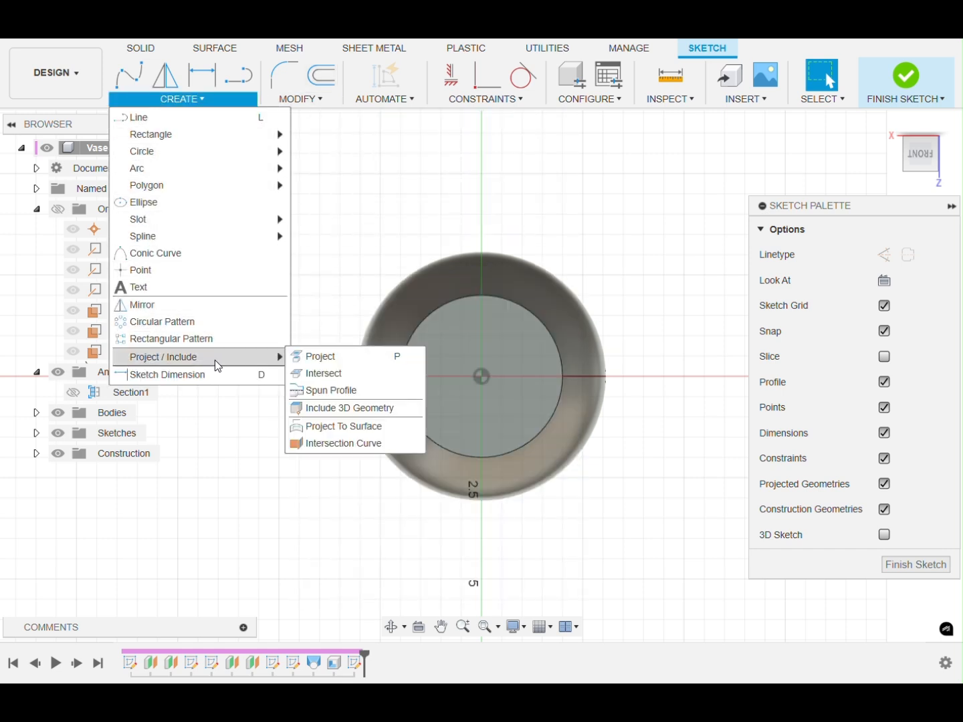
click(307, 358)
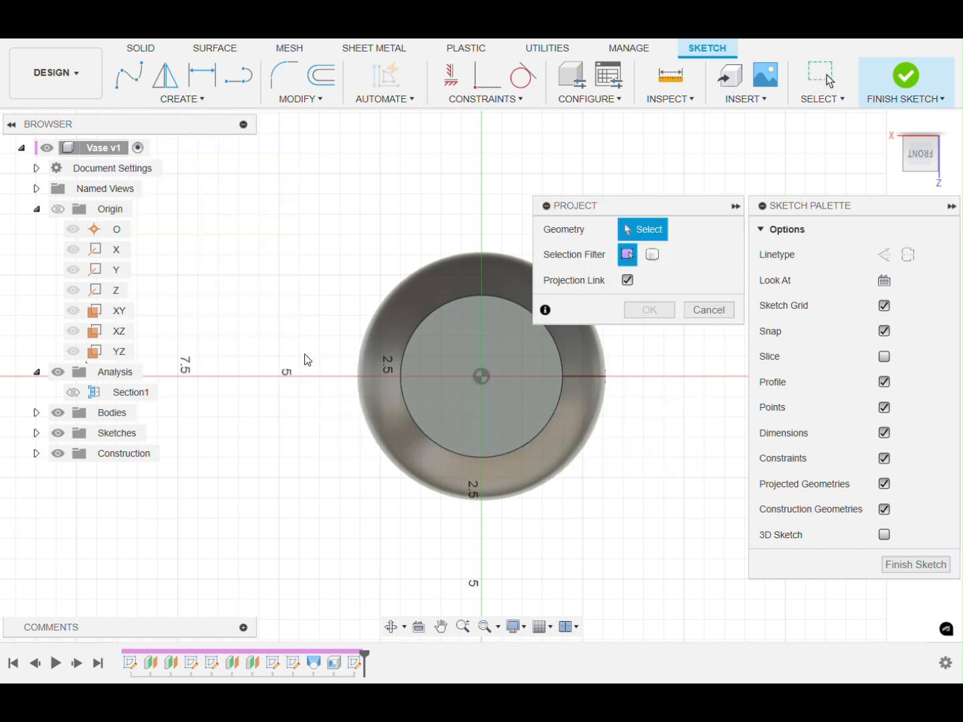
click(413, 341)
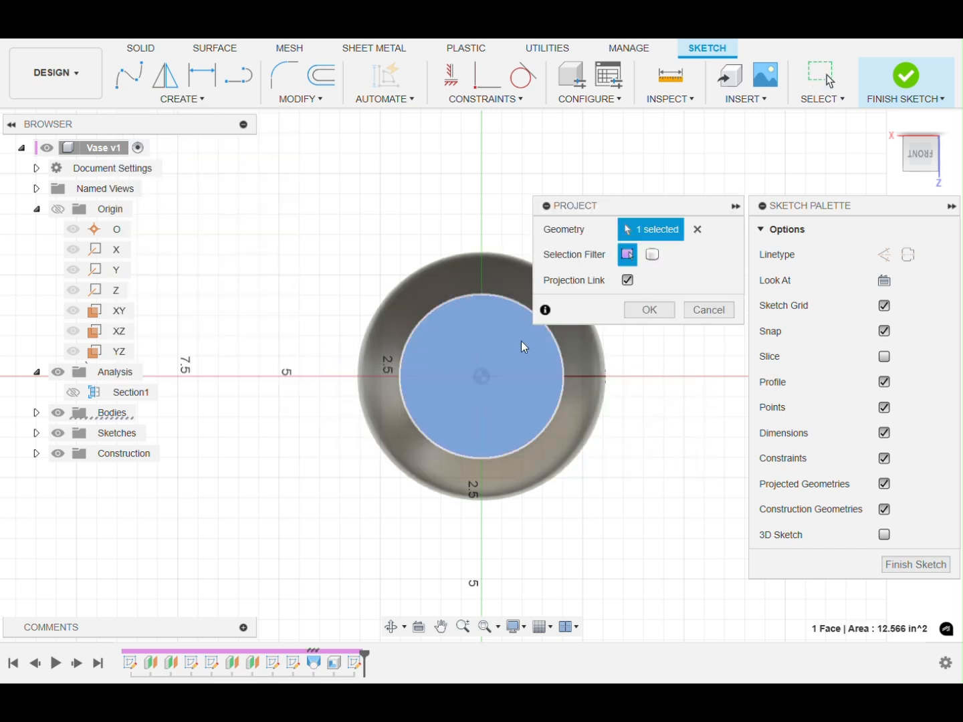
click(663, 313)
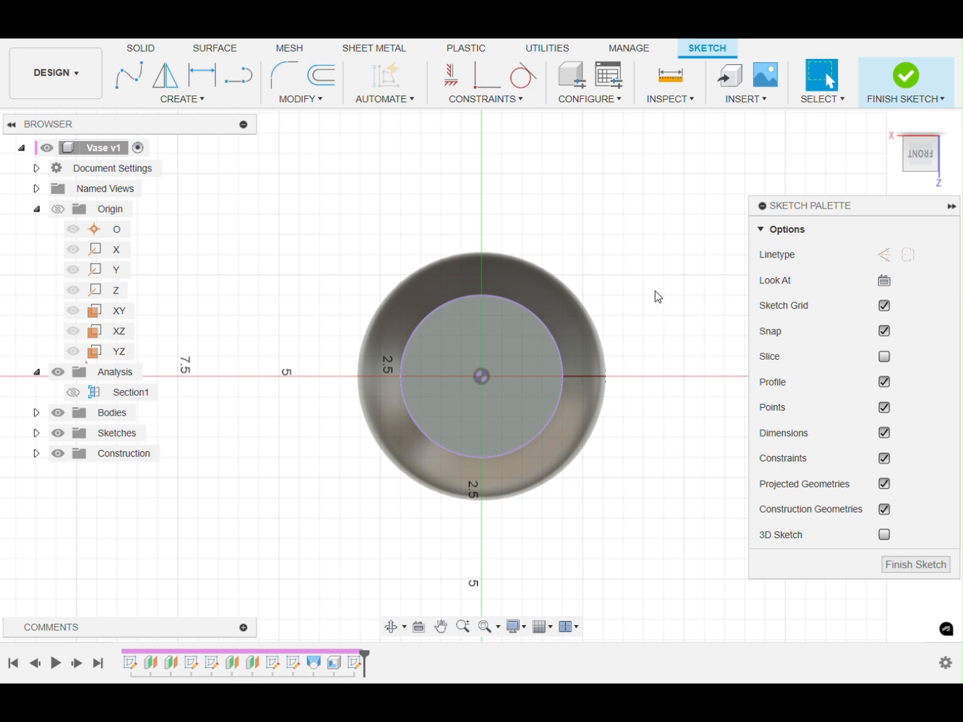
- Extrude the projected circle on the vase's top face about 0.5 in down into the body as a cut
click(916, 160)
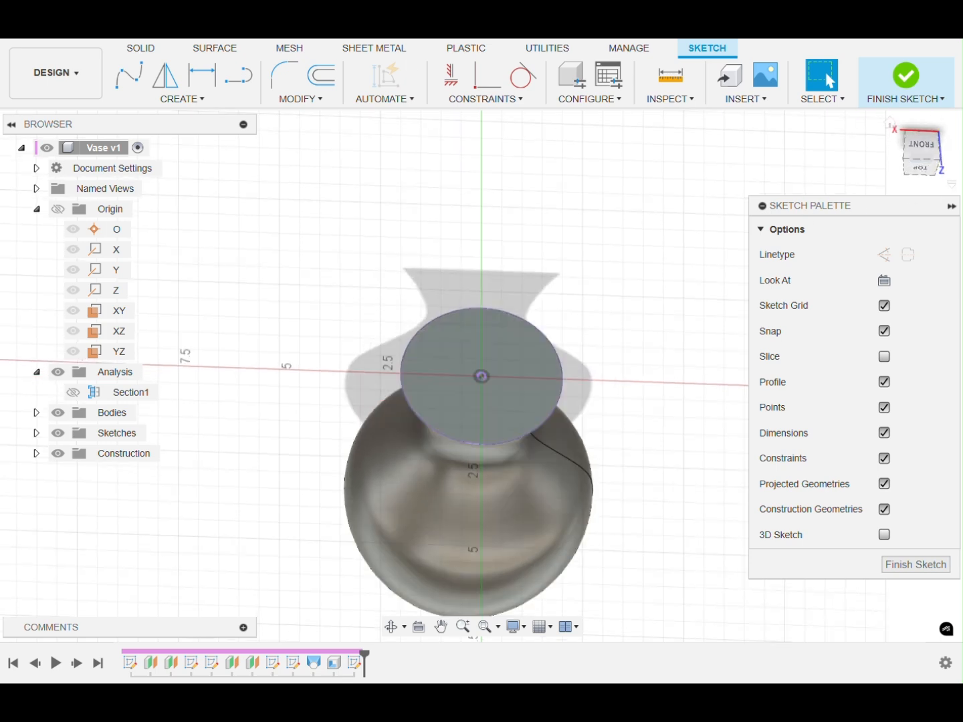
click(148, 53)
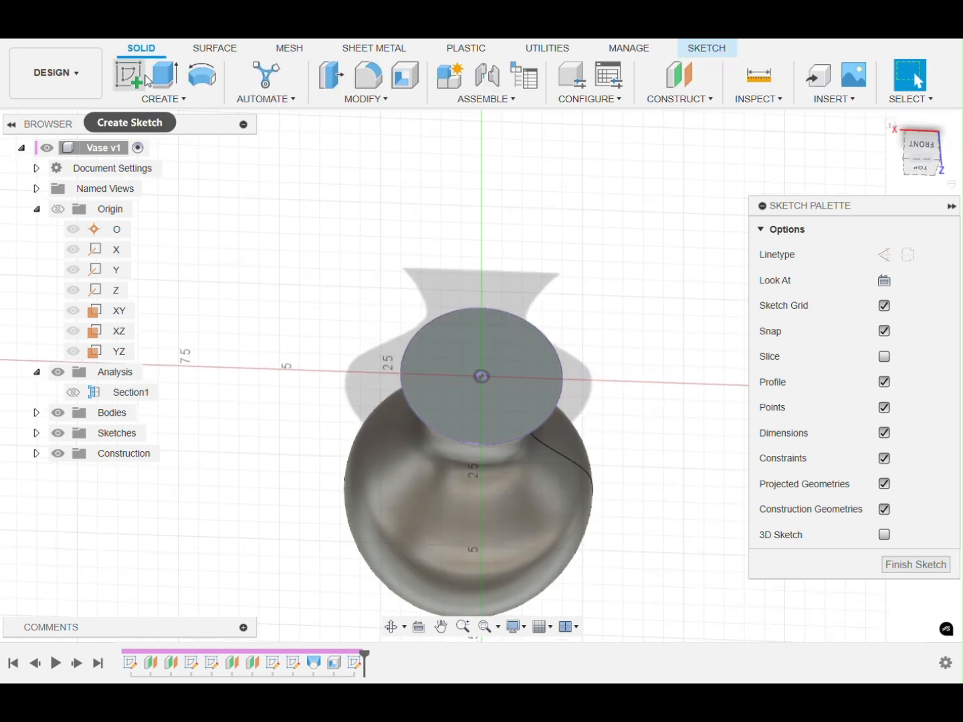
click(166, 75)
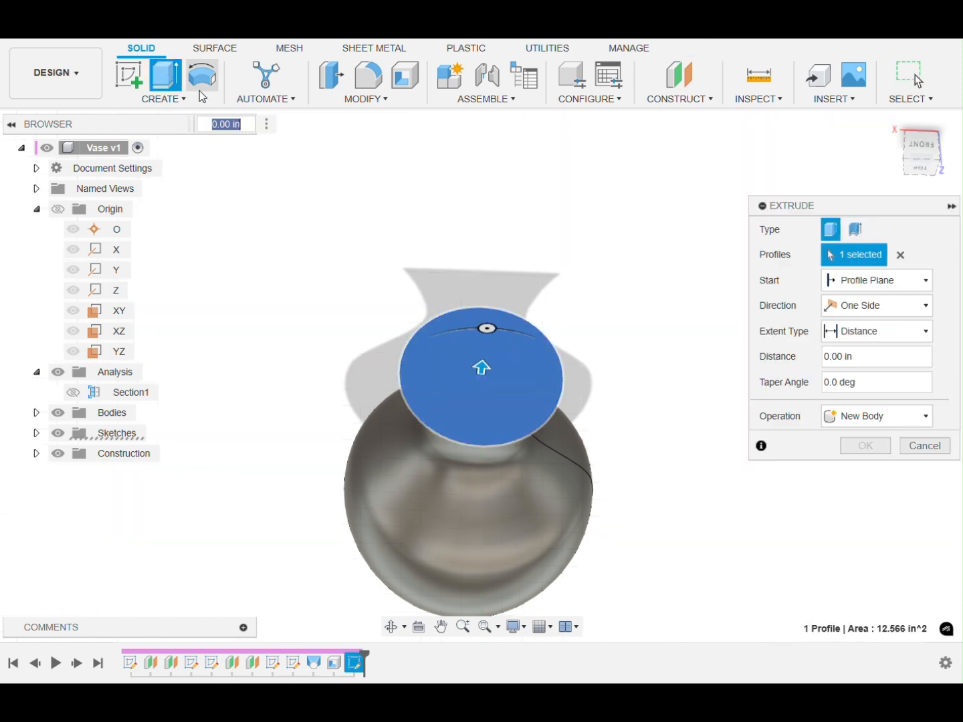
click(910, 161)
click(915, 155)
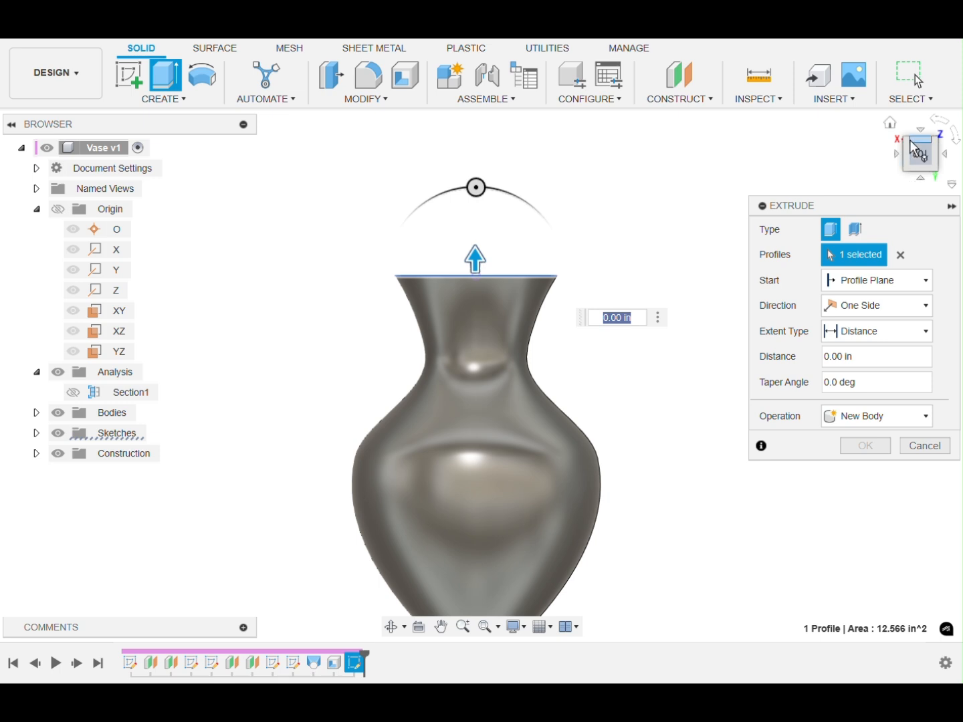
click(910, 176)
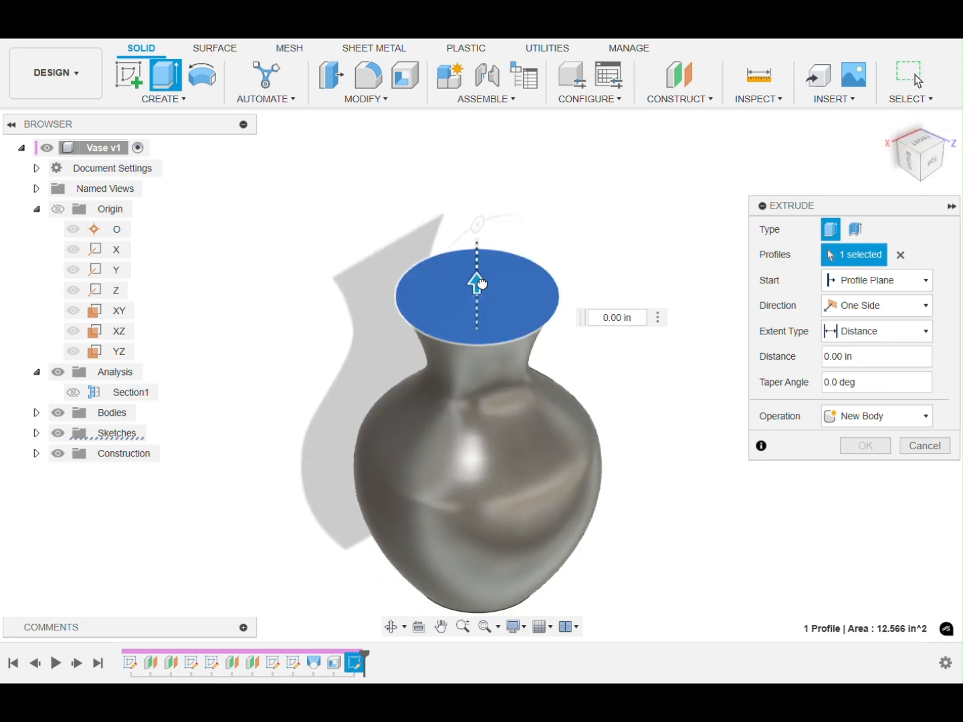
drag(479, 289, 479, 328)
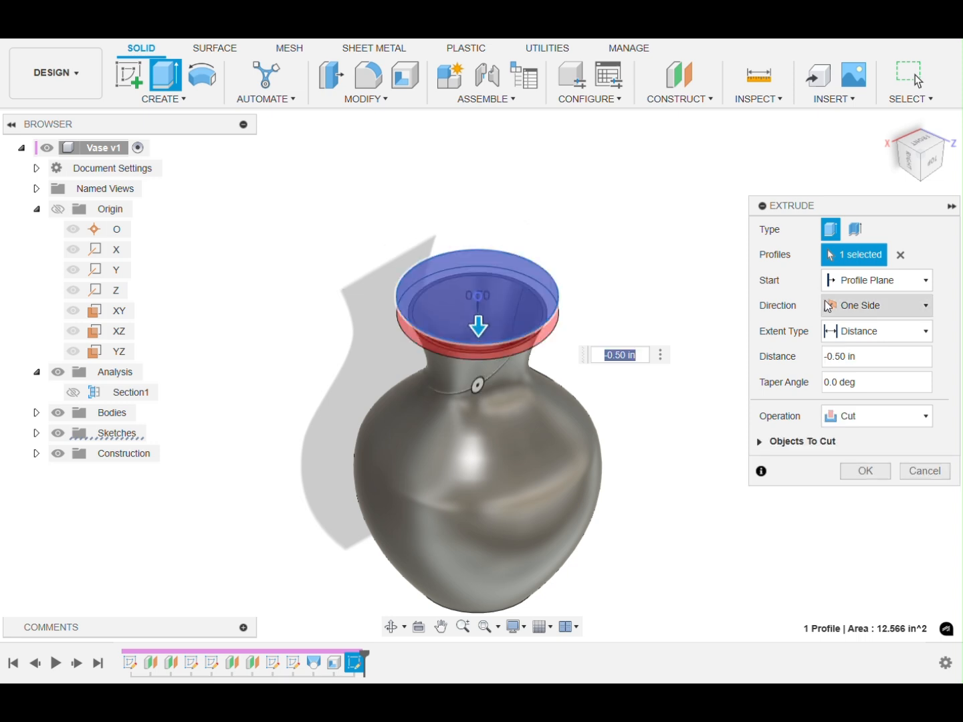
- Set the extruded cut's distance to -0.10 in and complete it to open the vase's top
click(843, 358)
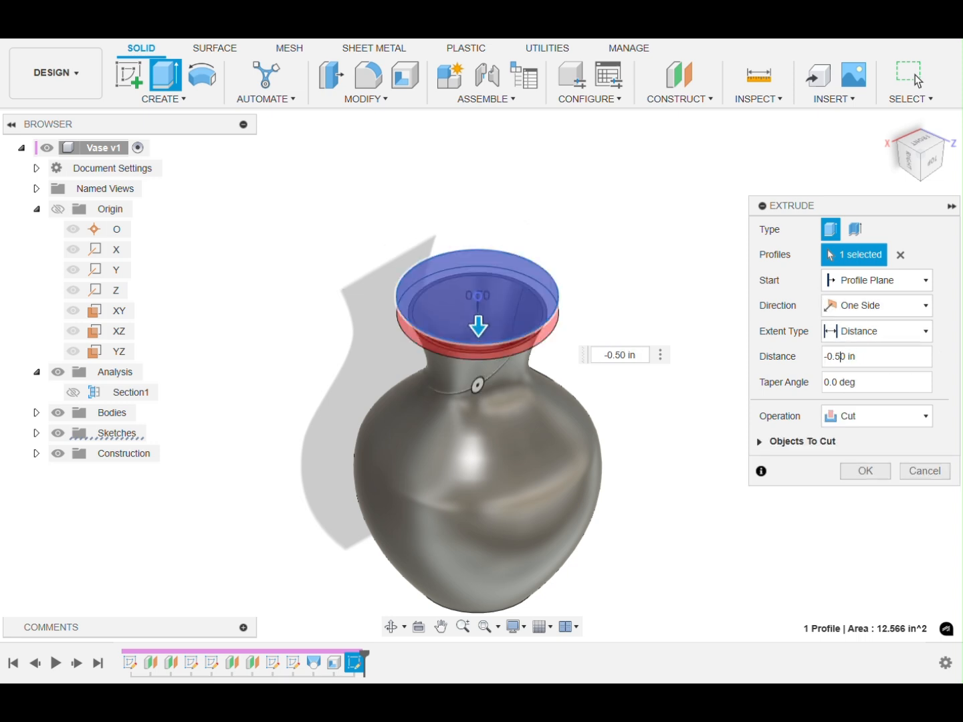
key(BackSpace)
text(2)
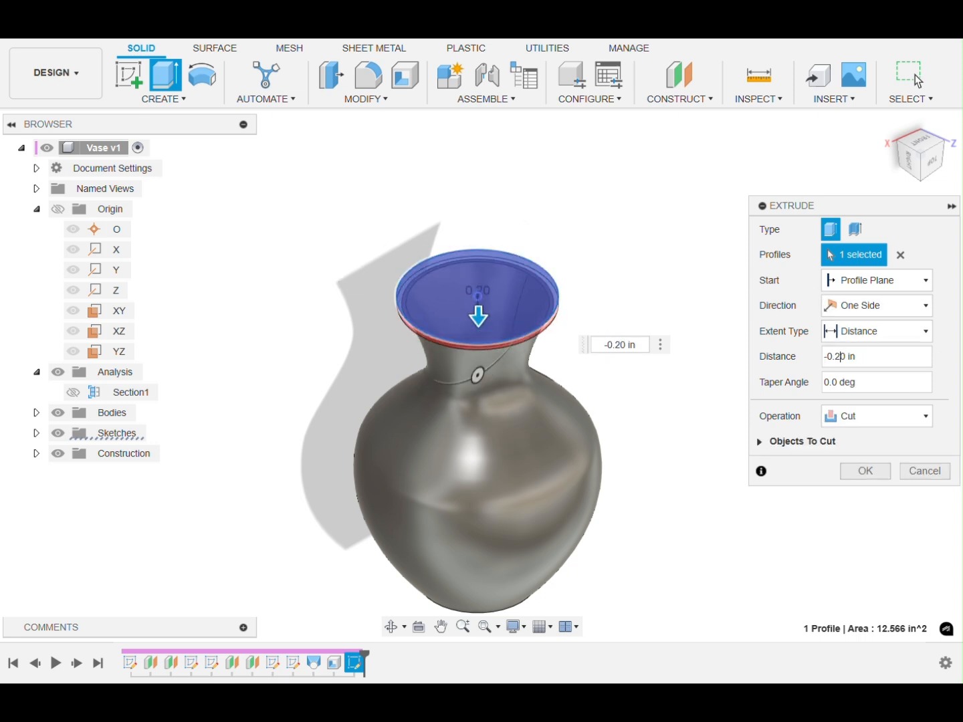
mouse_move(585, 322)
middle_down()
mouse_move(610, 263)
mouse_move(583, 301)
middle_up()
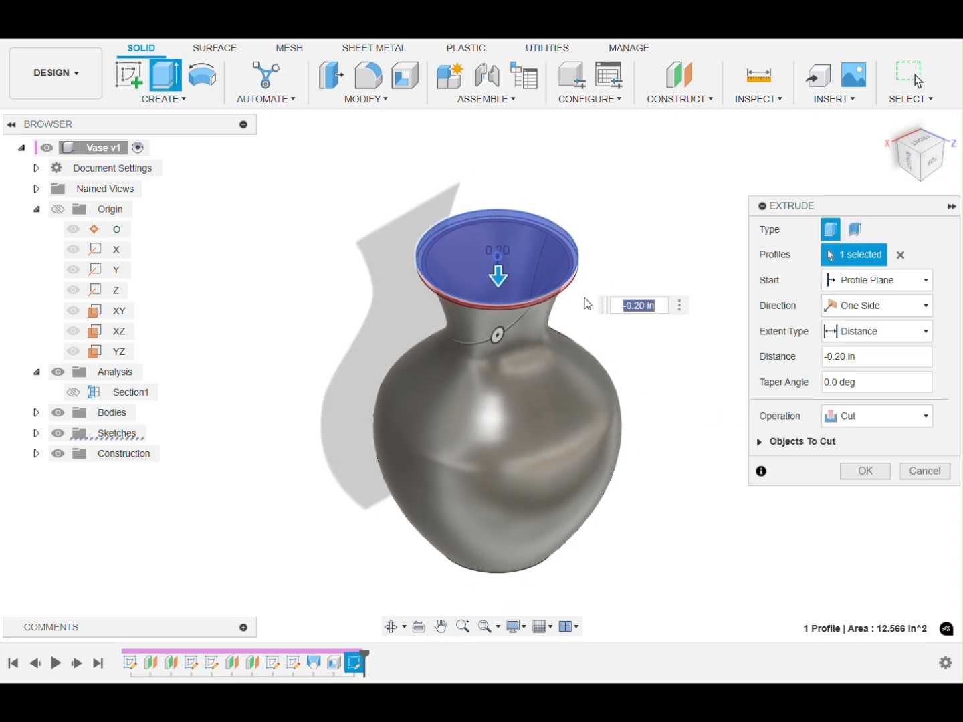
click(855, 357)
key(BackSpace)
text(1)
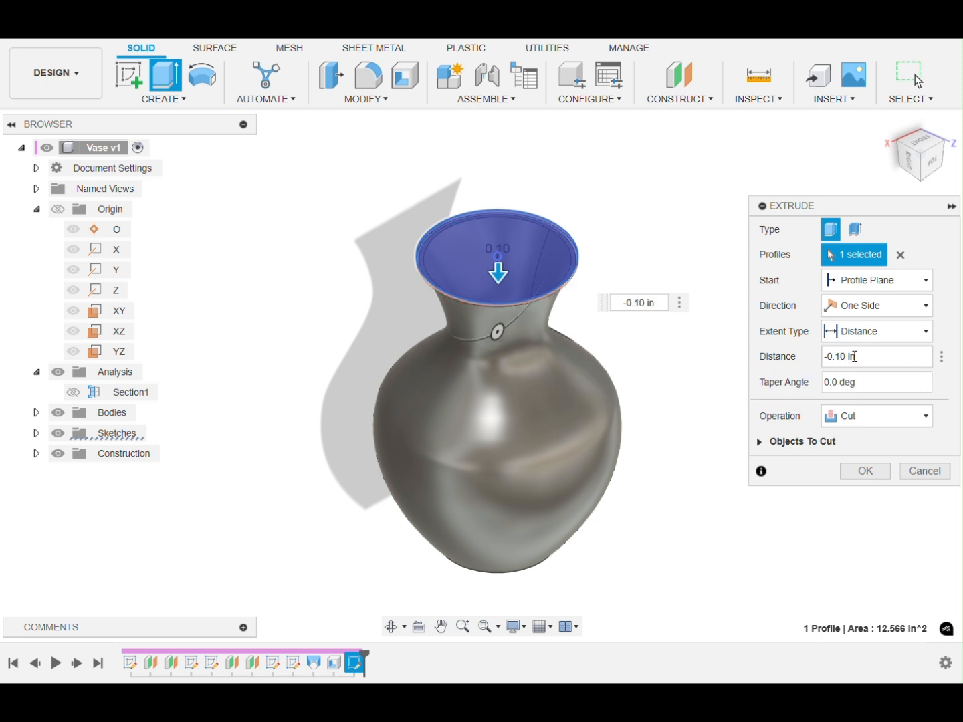
click(862, 473)
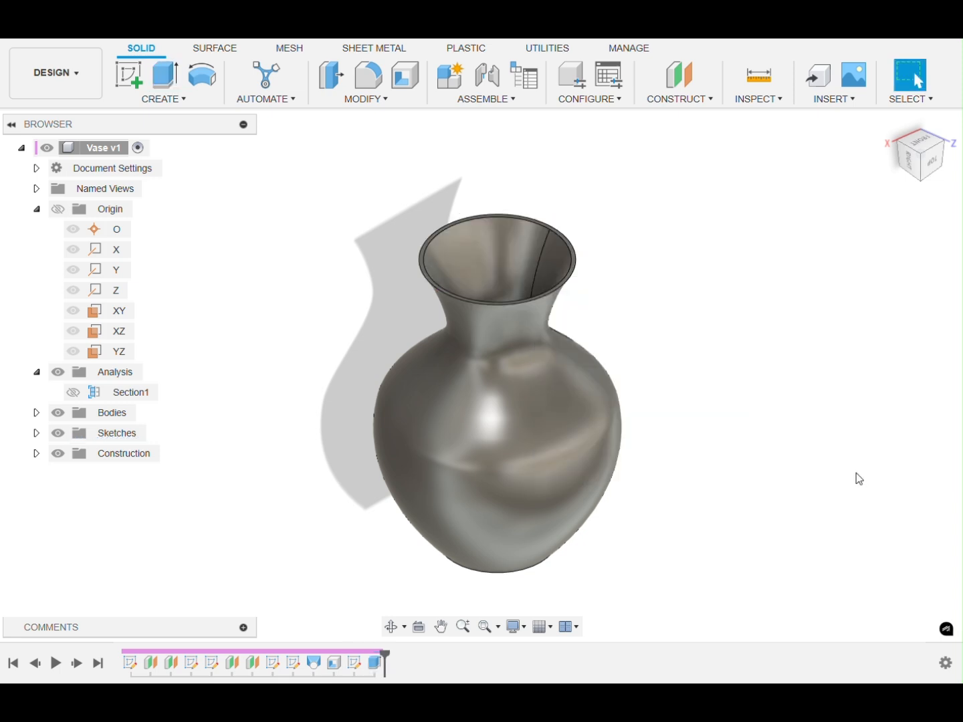
- Start a sketch on the XY origin plane with the vase viewed from its side
click(934, 163)
scroll(625, 297, up, 3)
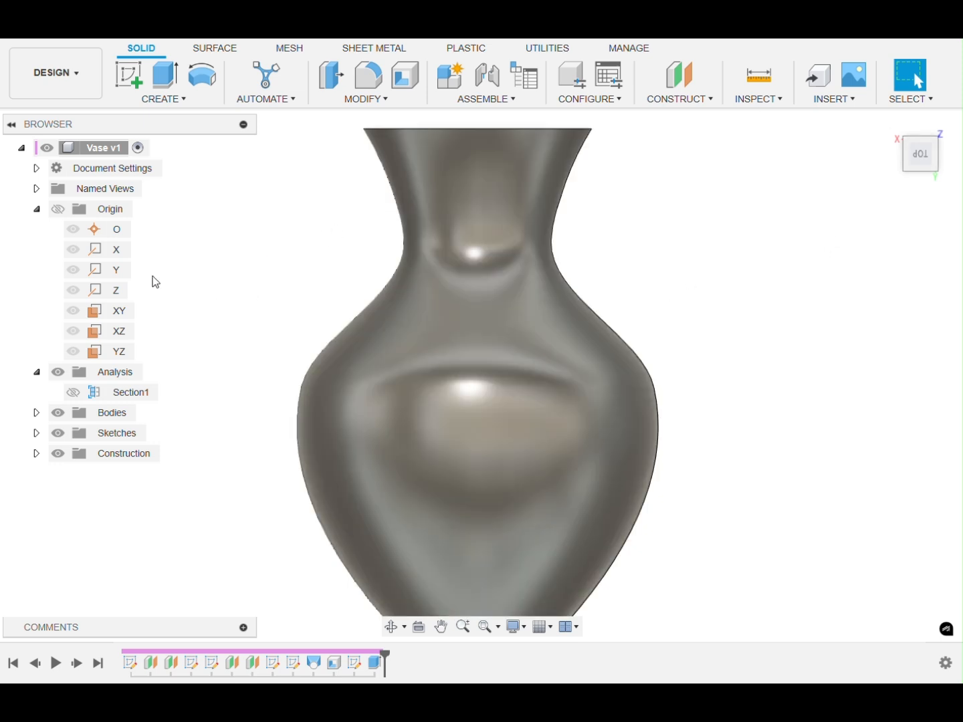
click(37, 209)
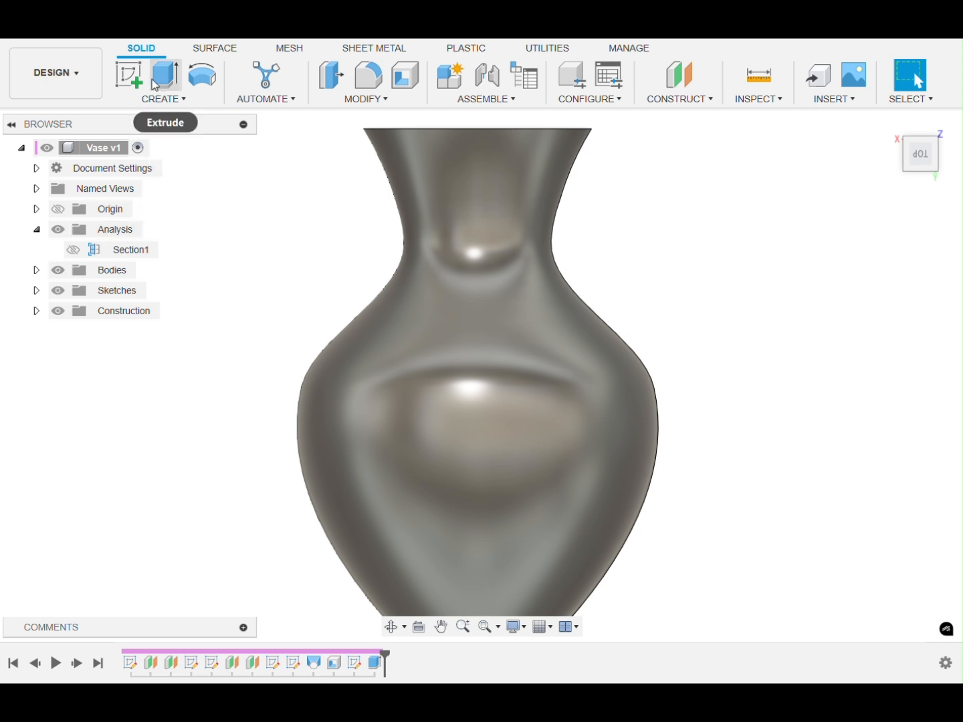
click(135, 91)
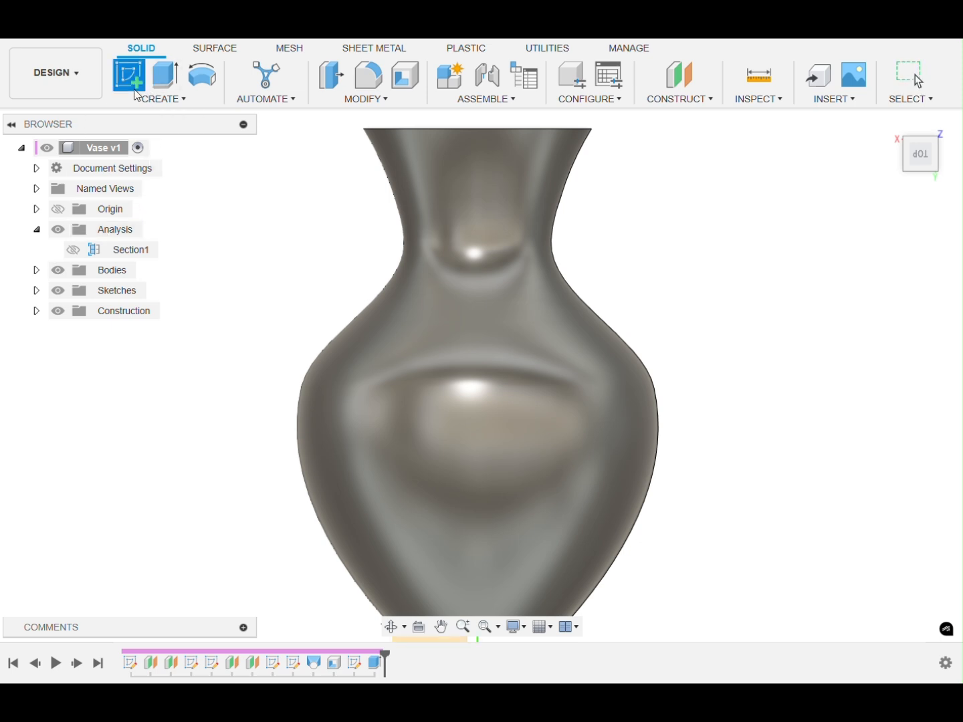
click(38, 210)
click(117, 333)
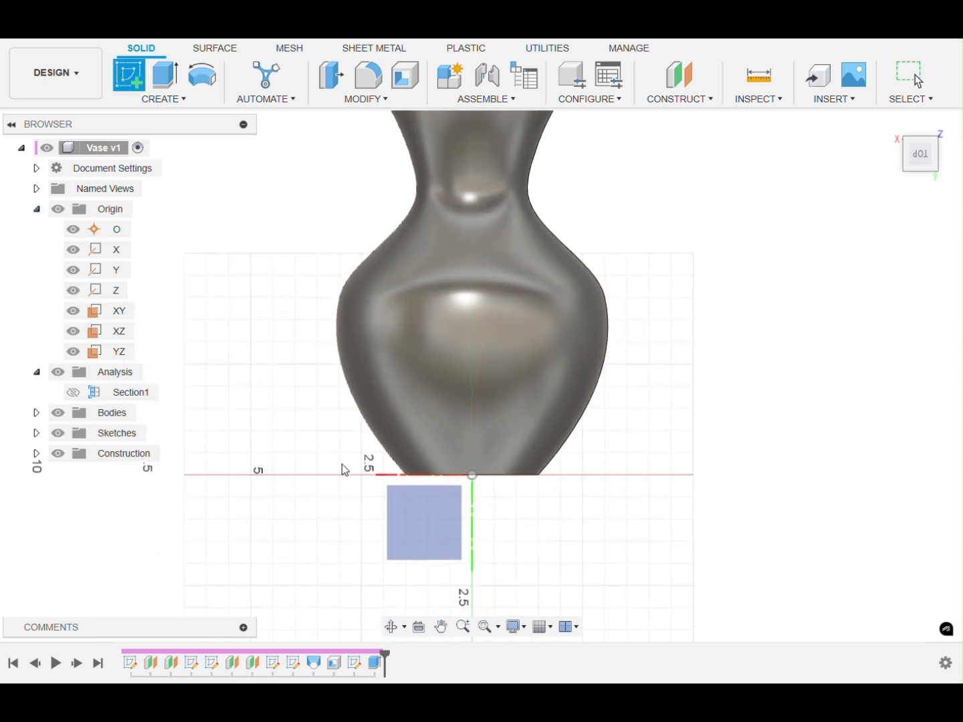
click(429, 534)
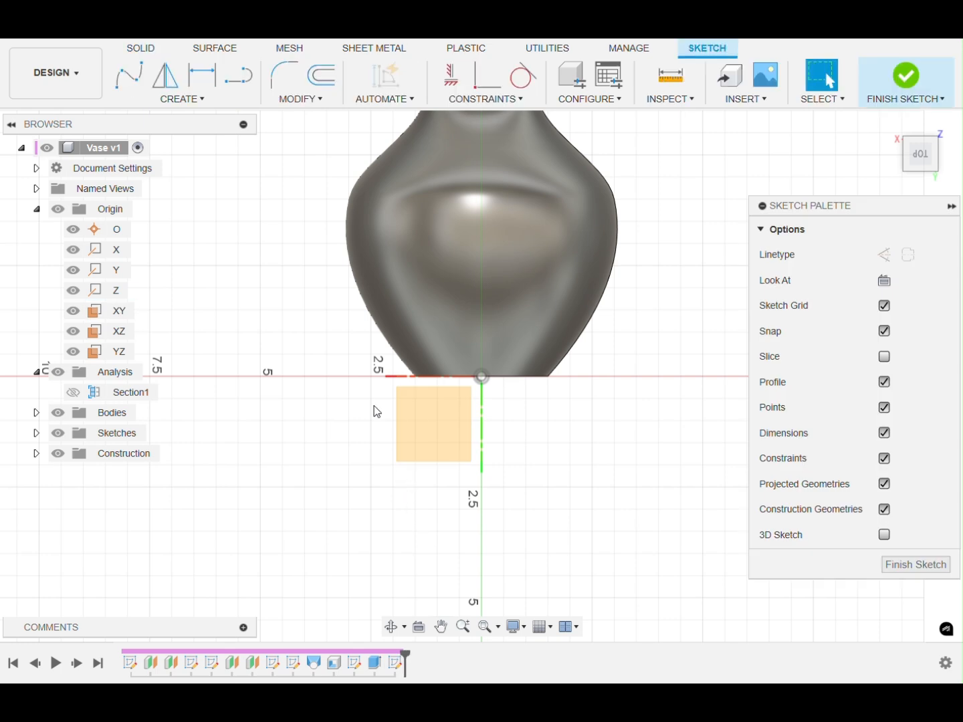
- Sketch a center diameter circle about 0.52 in across beside one end of the vase's rim
scroll(379, 422, down, 2)
middle_drag(370, 375, 374, 509)
scroll(418, 189, up, 4)
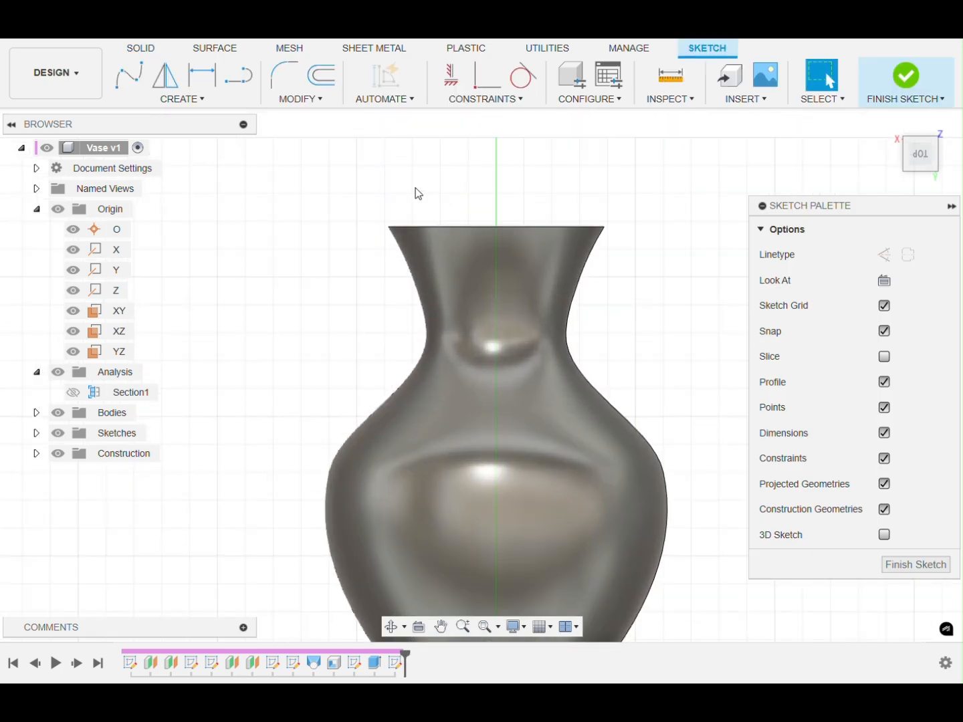
click(202, 103)
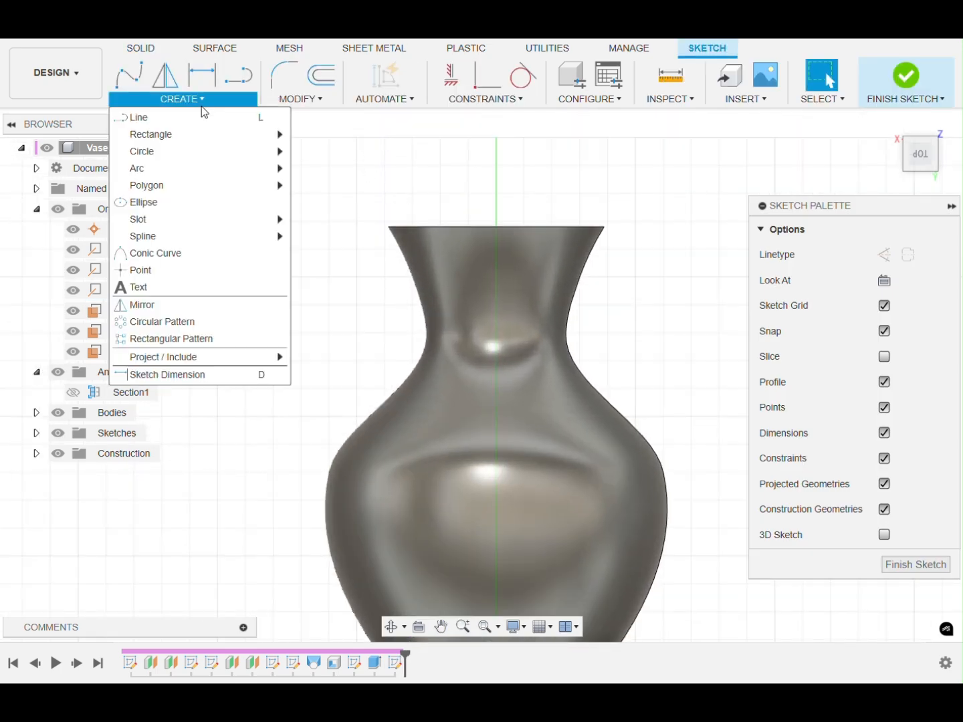
mouse_move(203, 148)
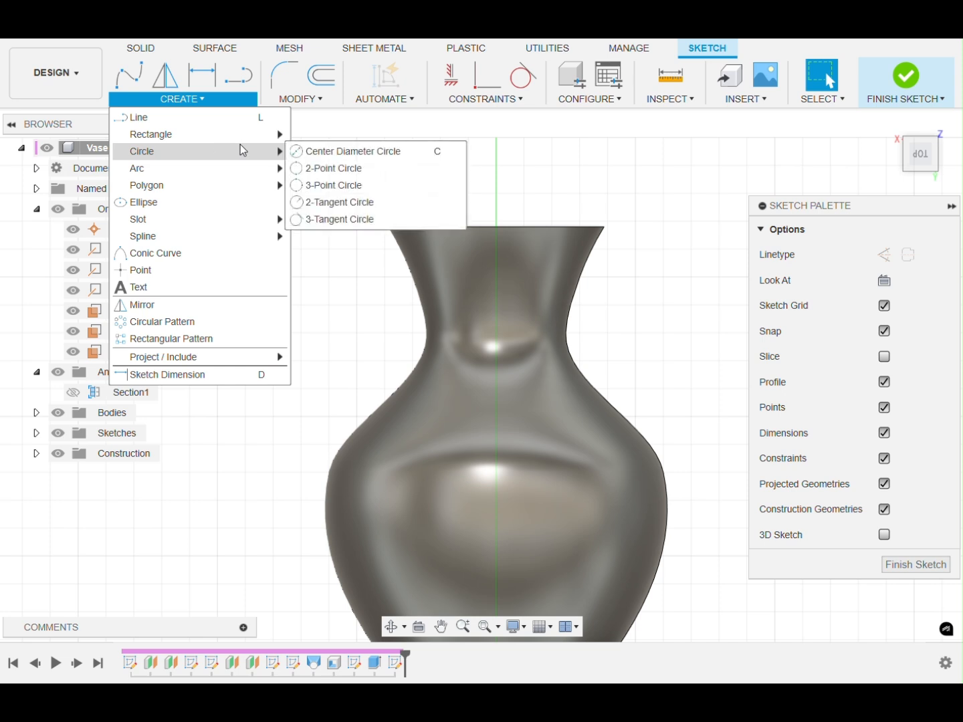
click(303, 149)
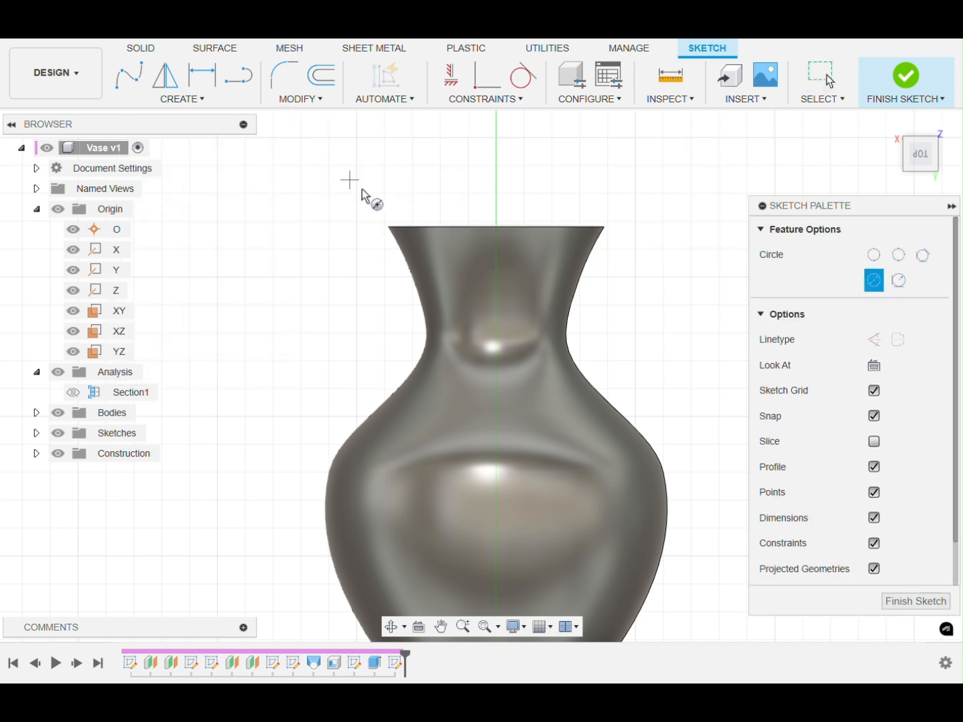
click(380, 227)
right_click(370, 252)
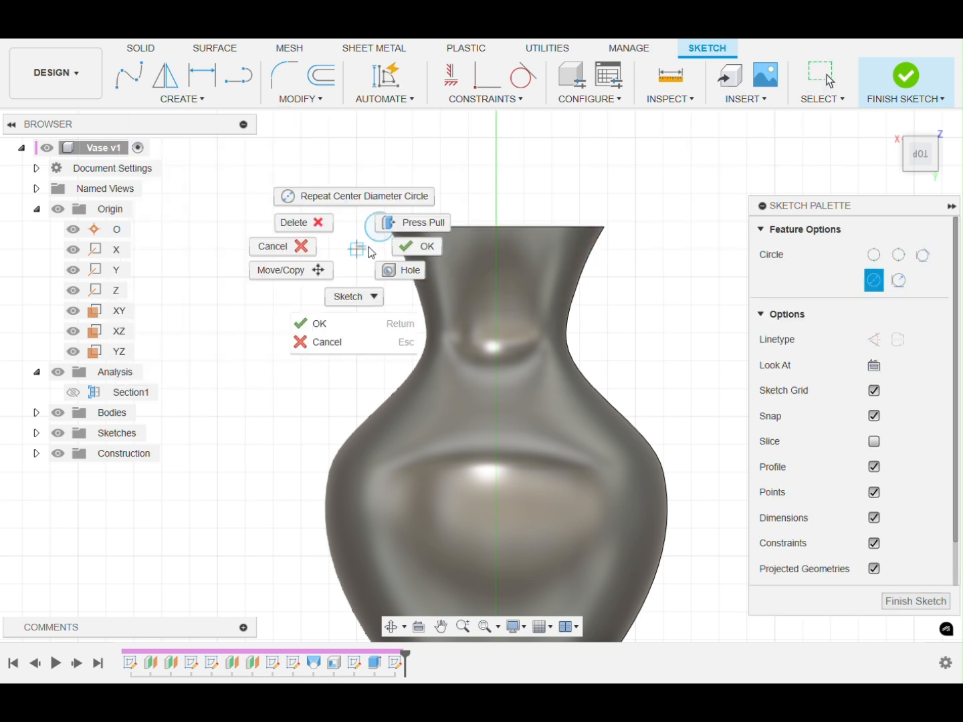
click(423, 247)
- Dimension the small circle's diameter at the vase's rim as 0.05 in
click(213, 78)
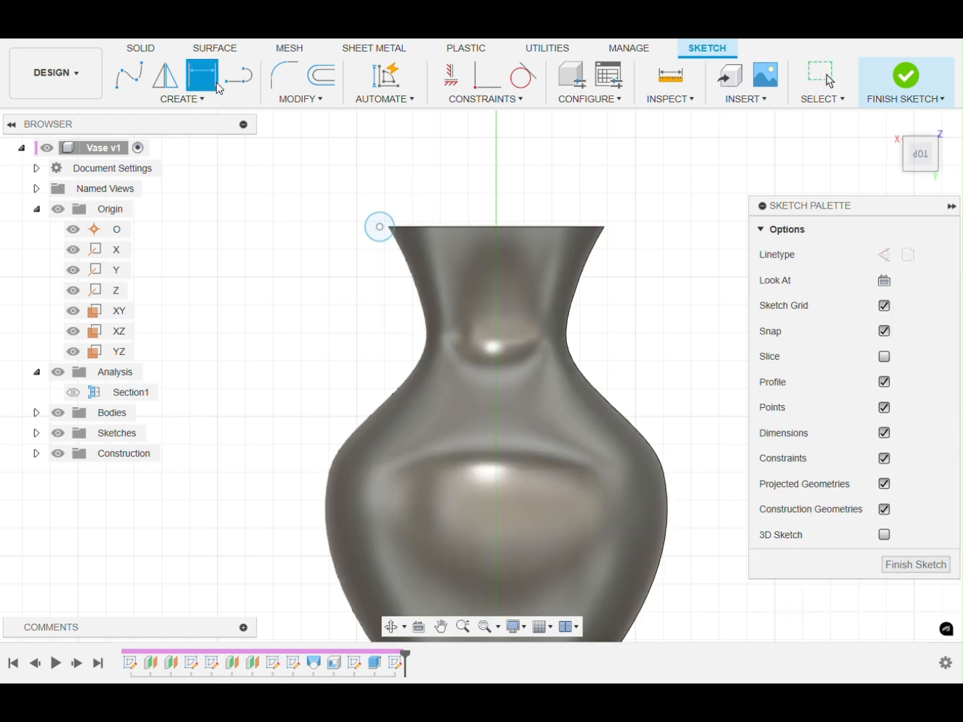
click(384, 213)
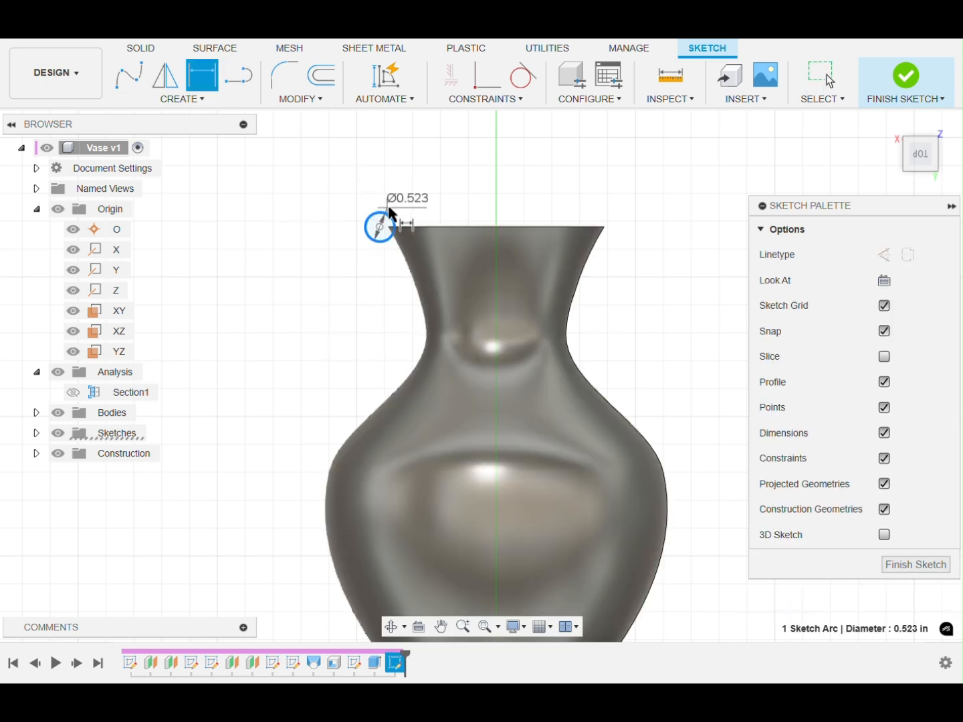
click(428, 184)
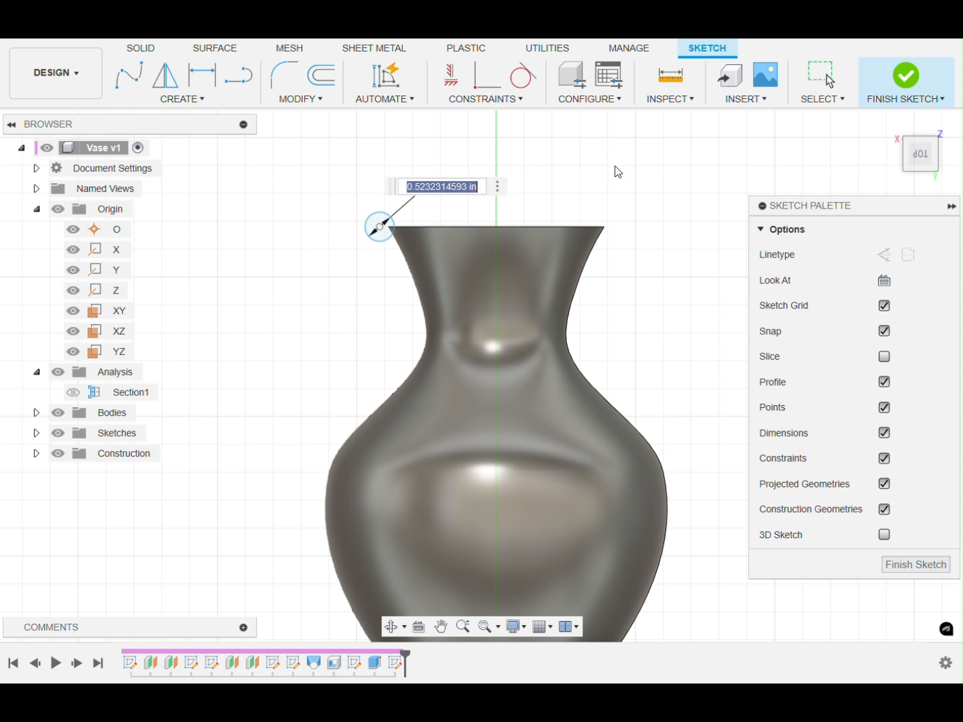
key(BackSpace)
text(.05)
key(Return)
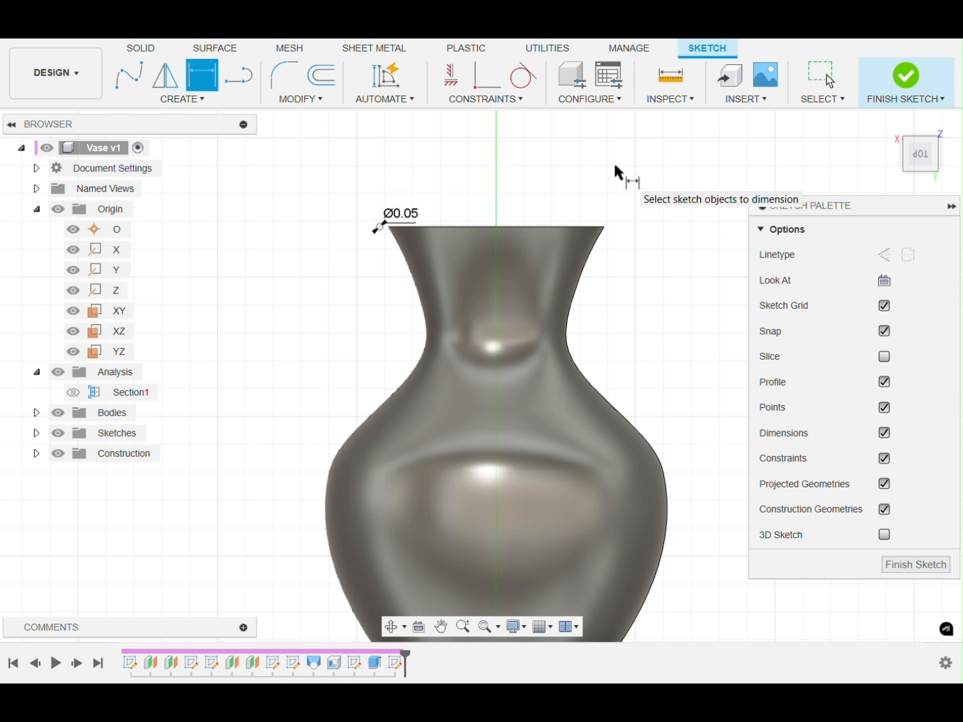
- Undo the last diameter value and set the small circle's diameter to 0.5 in
key(Escape)
key(ctrl+z)
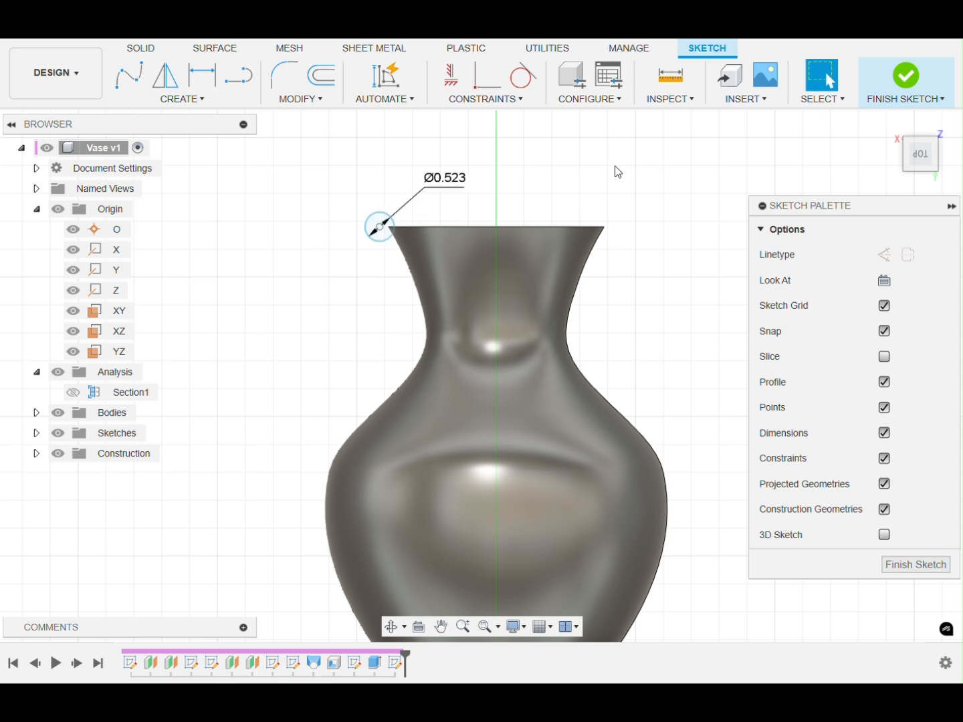
double_click(459, 182)
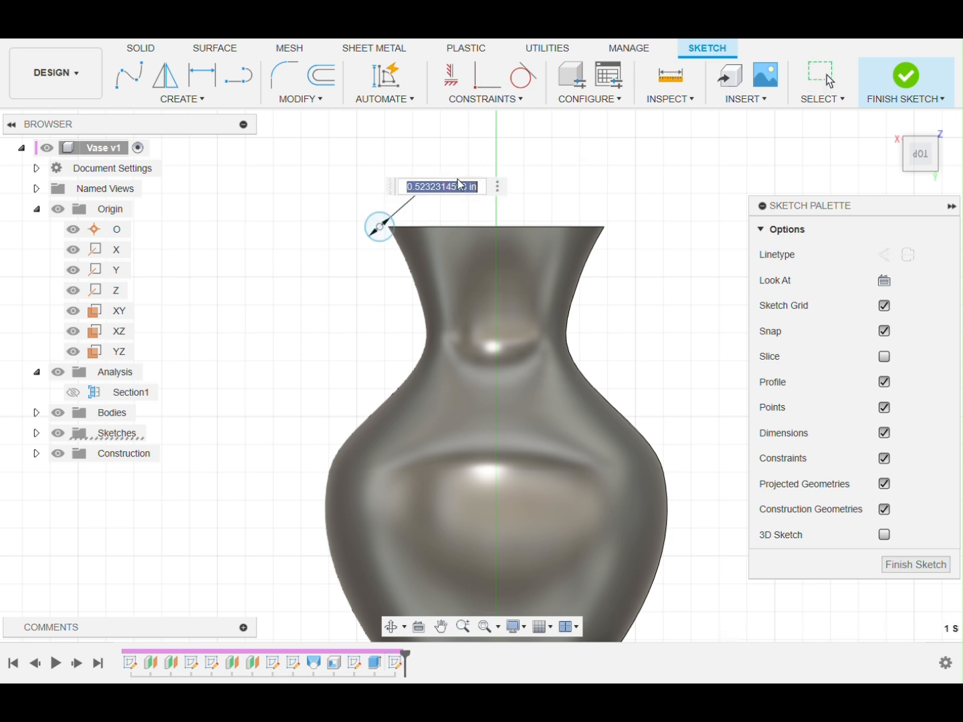
key(BackSpace)
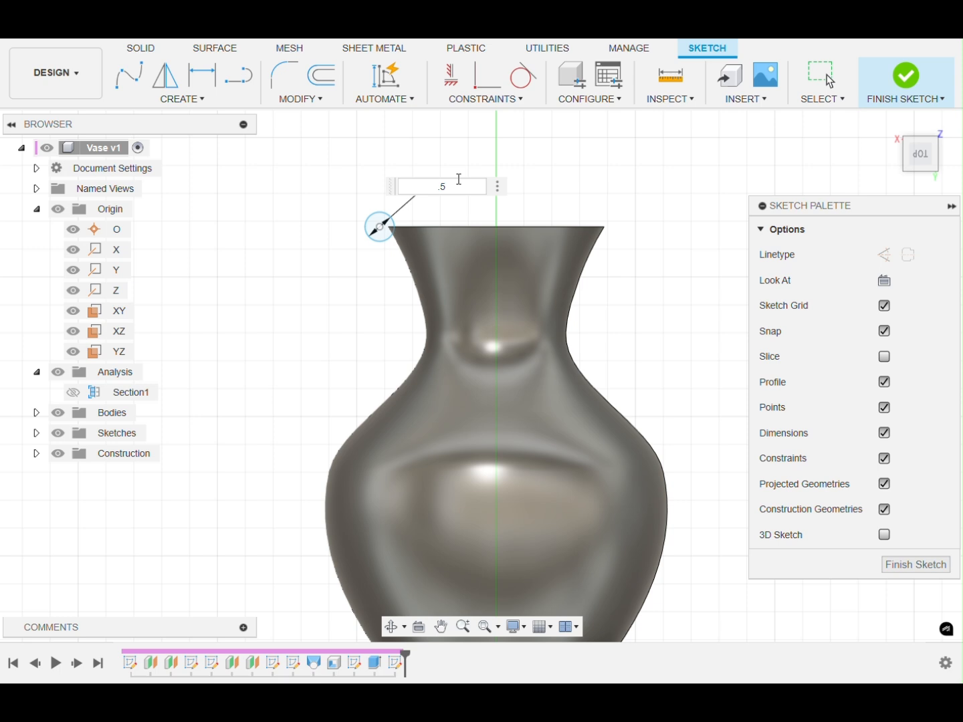
key(Return)
middle_click(392, 268)
- Dimension the horizontal distance between the small circle's centre and the origin as 2.1 in
click(202, 75)
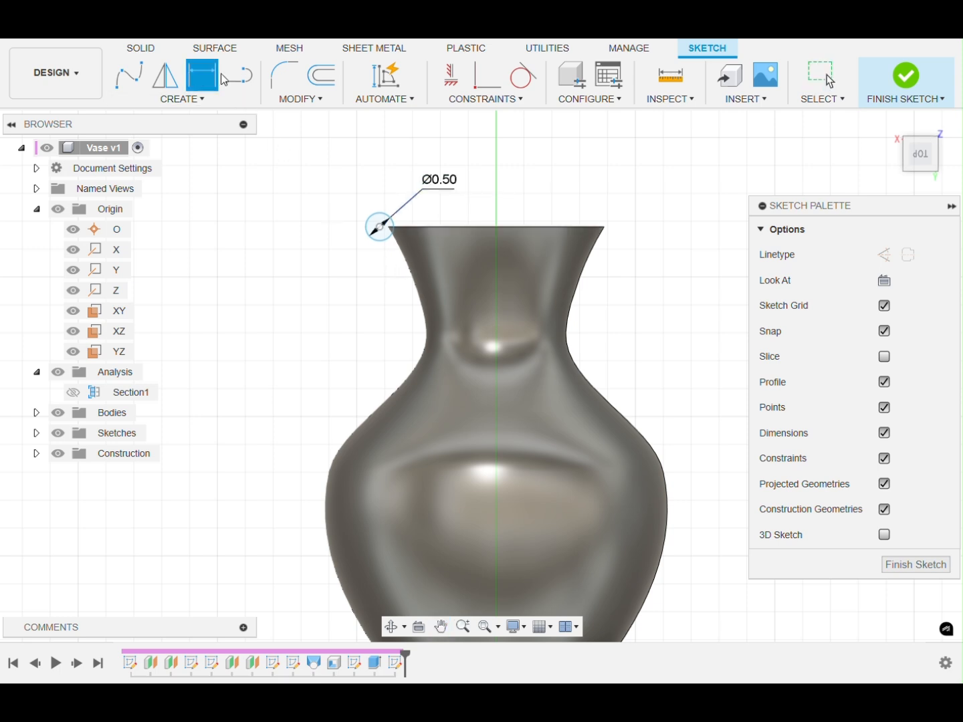
scroll(491, 382, down, 3)
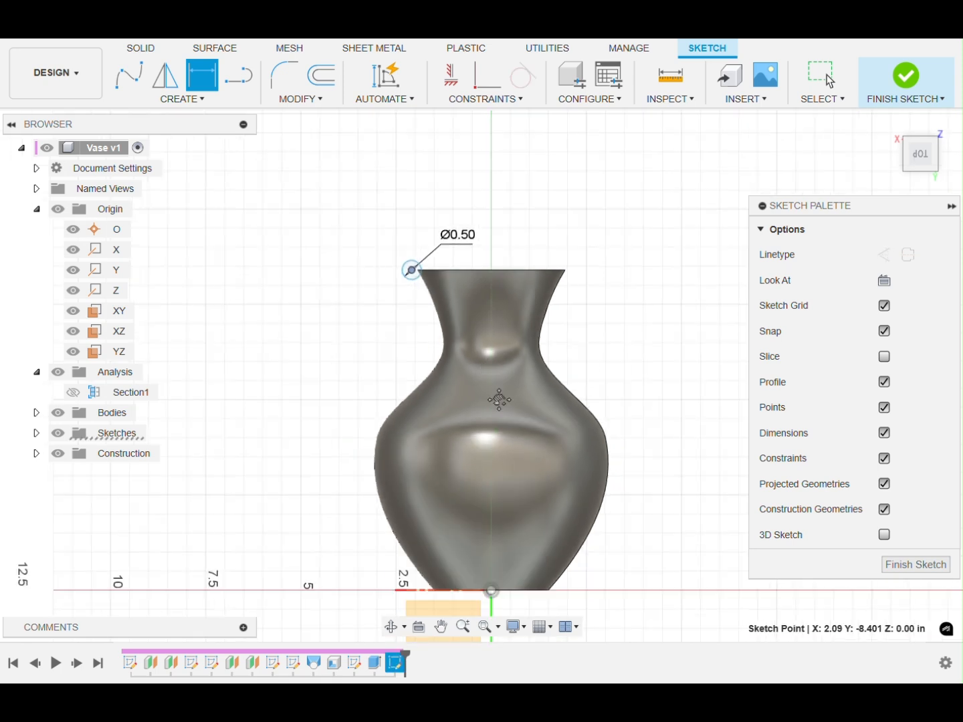
middle_drag(499, 401, 499, 266)
click(491, 453)
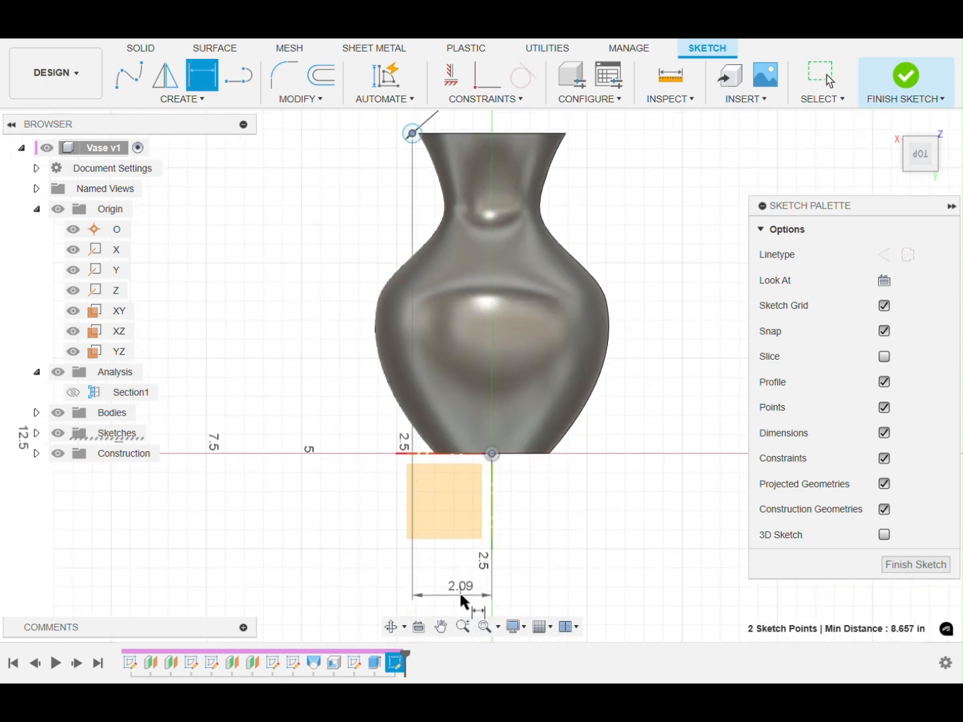
click(461, 592)
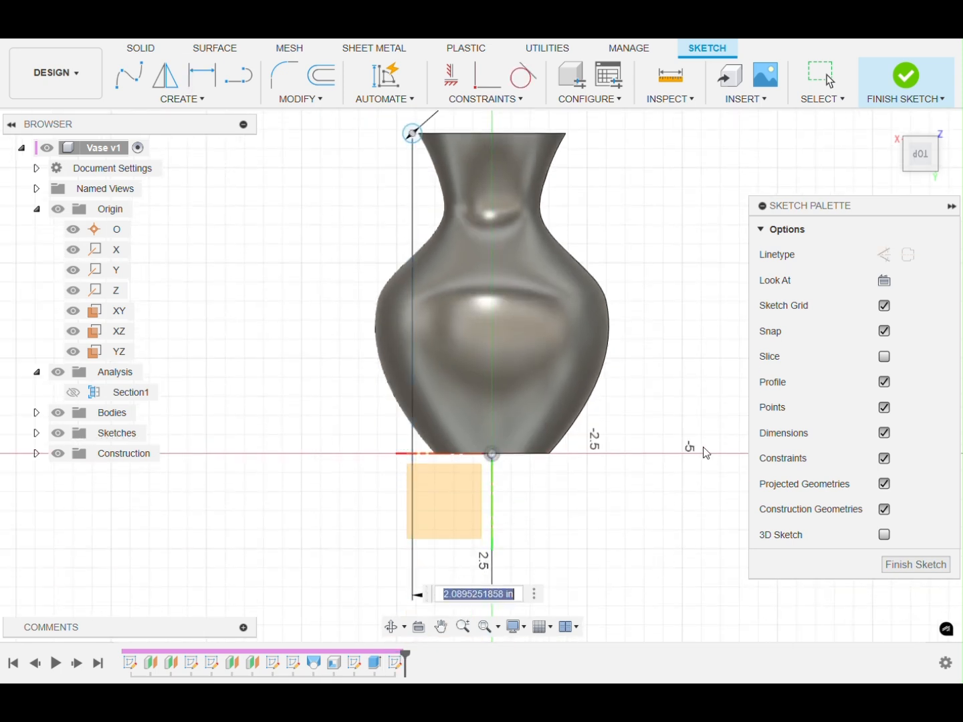
text(2.1)
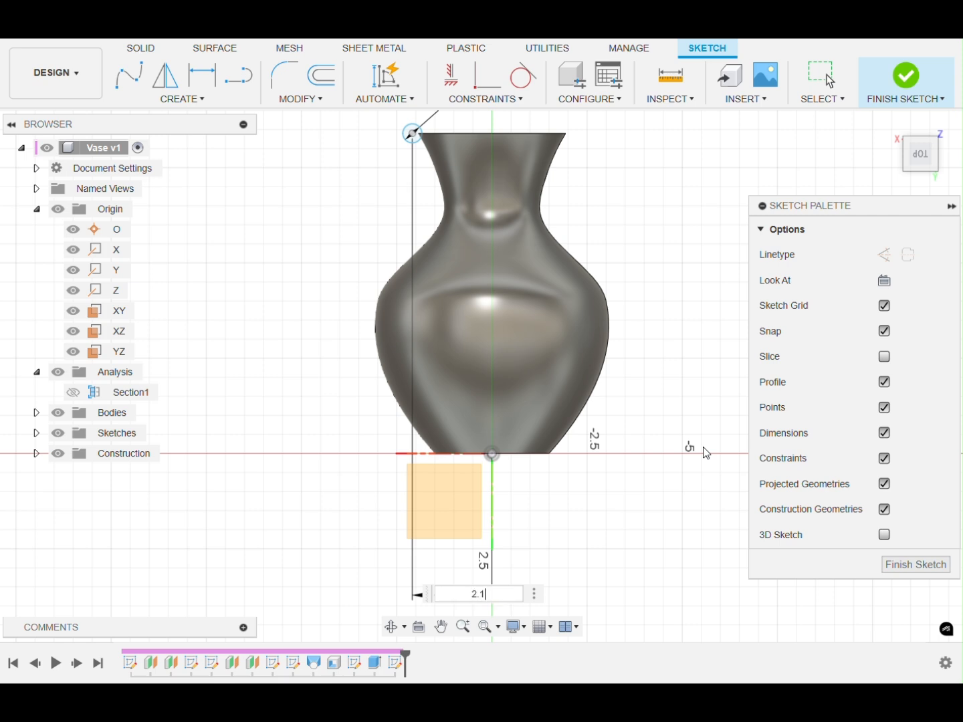
key(Return)
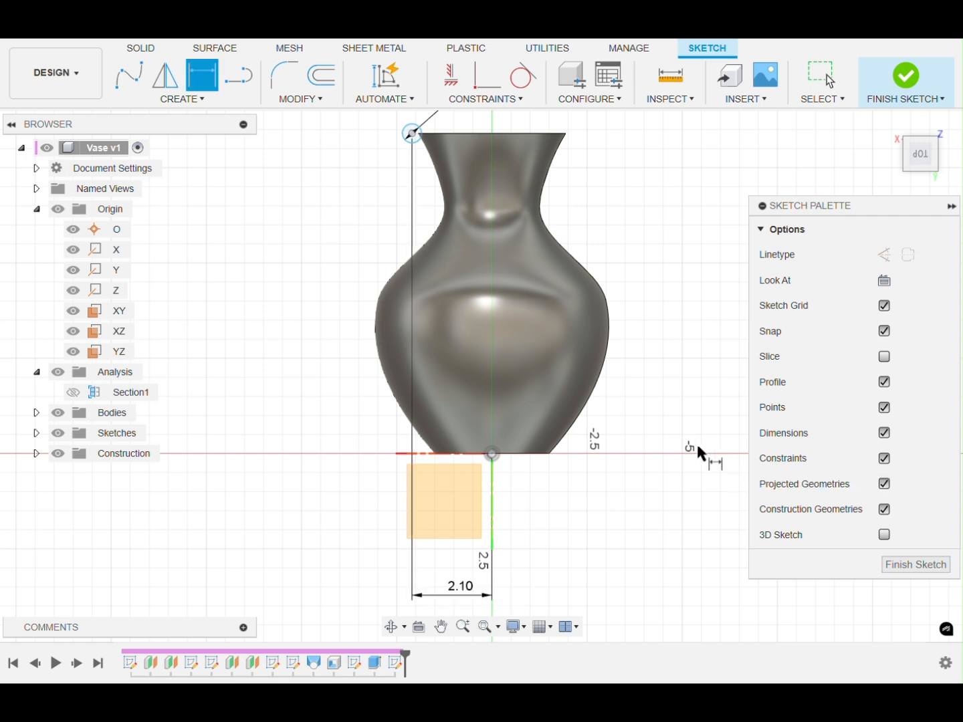
- Dimension the vertical distance between the small circle's centre and the origin as 8.35 in
click(412, 134)
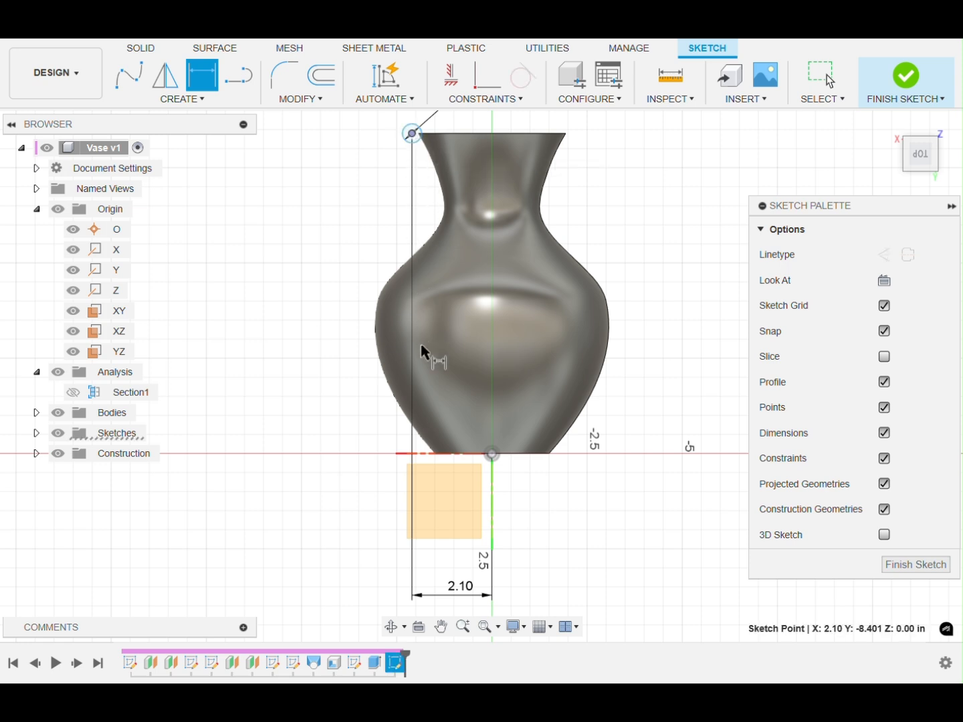
click(491, 454)
click(352, 427)
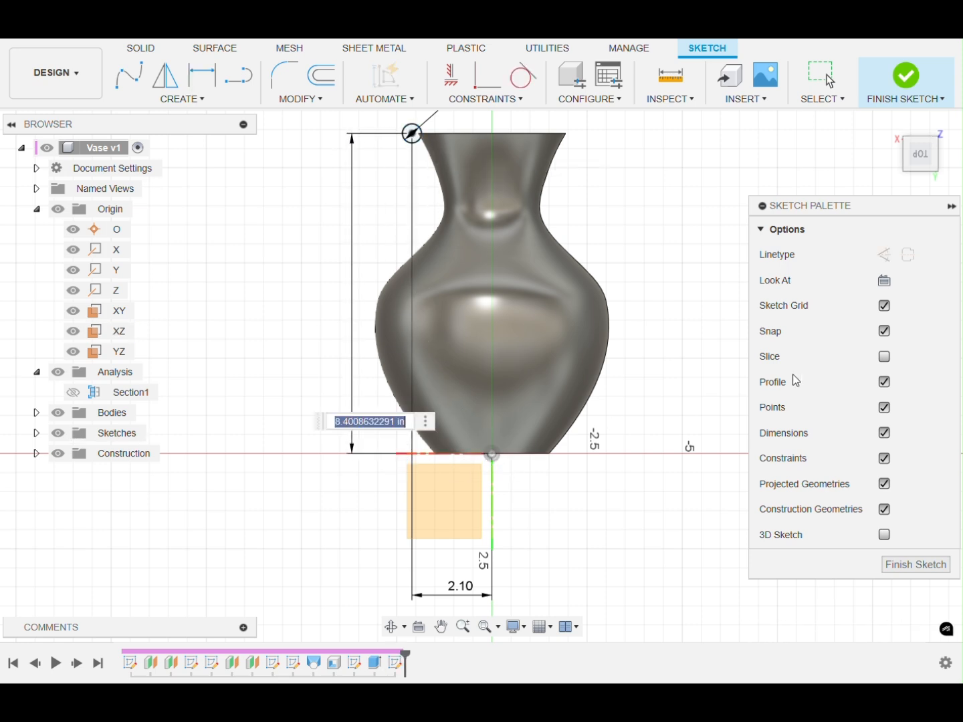
text(8.35)
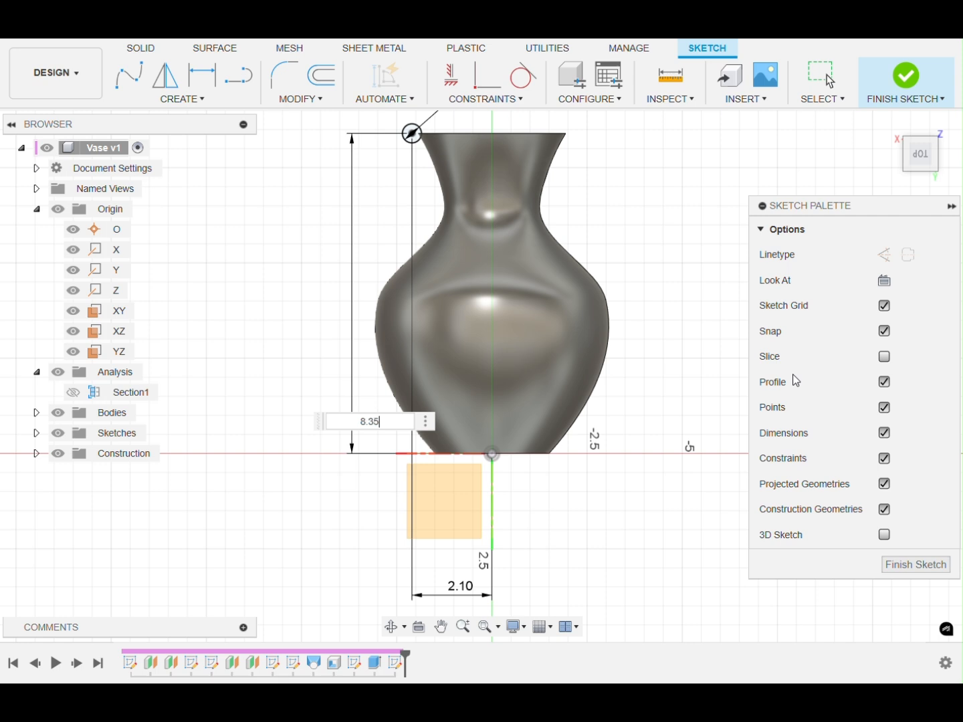
key(Return)
key(l)
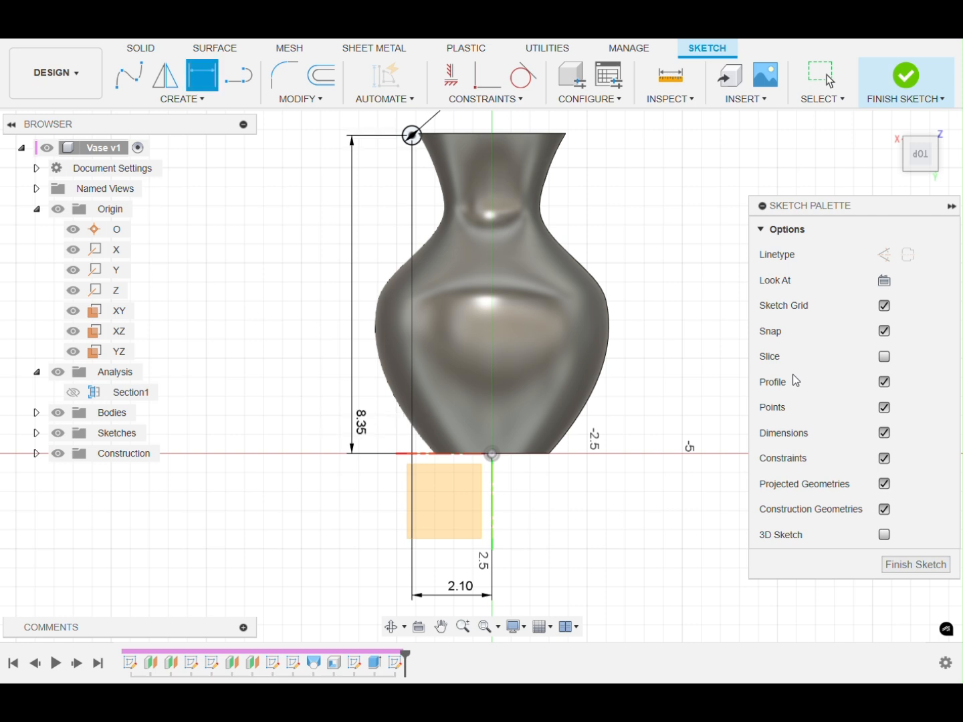
- Set the horizontal distance between the small circle's centre and the origin to 2.05 in
drag(926, 164, 924, 182)
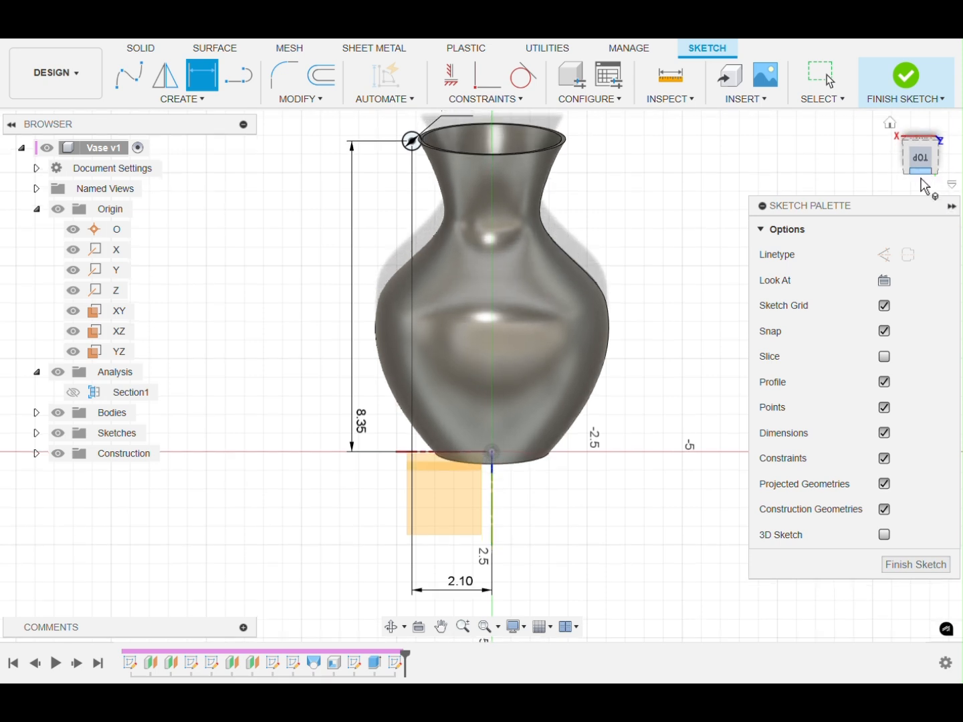
double_click(461, 586)
text(2)
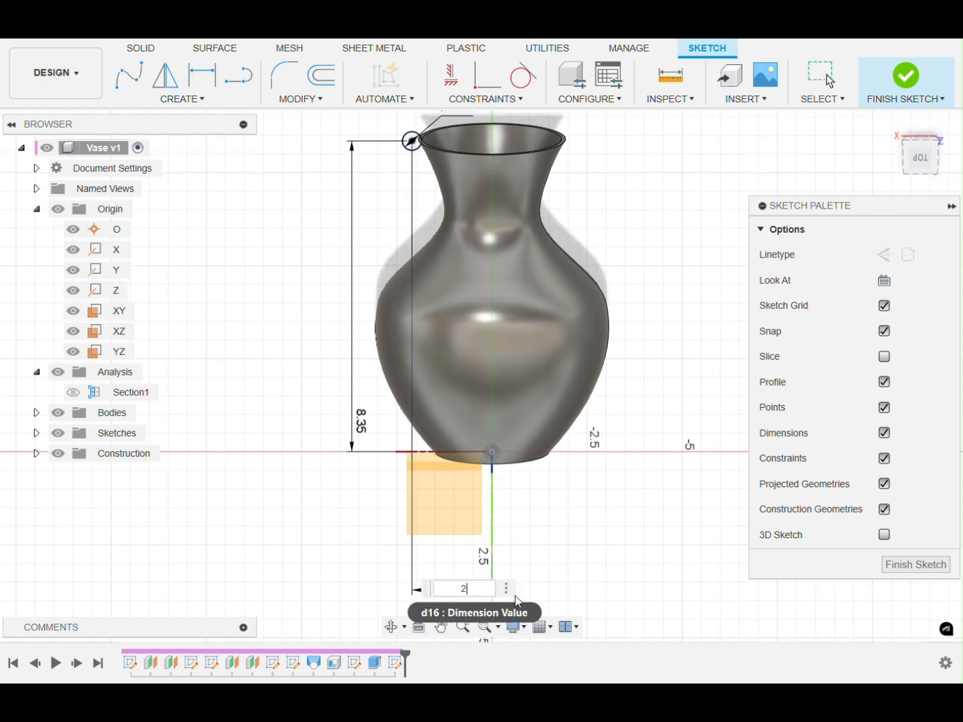
text(.05)
key(Return)
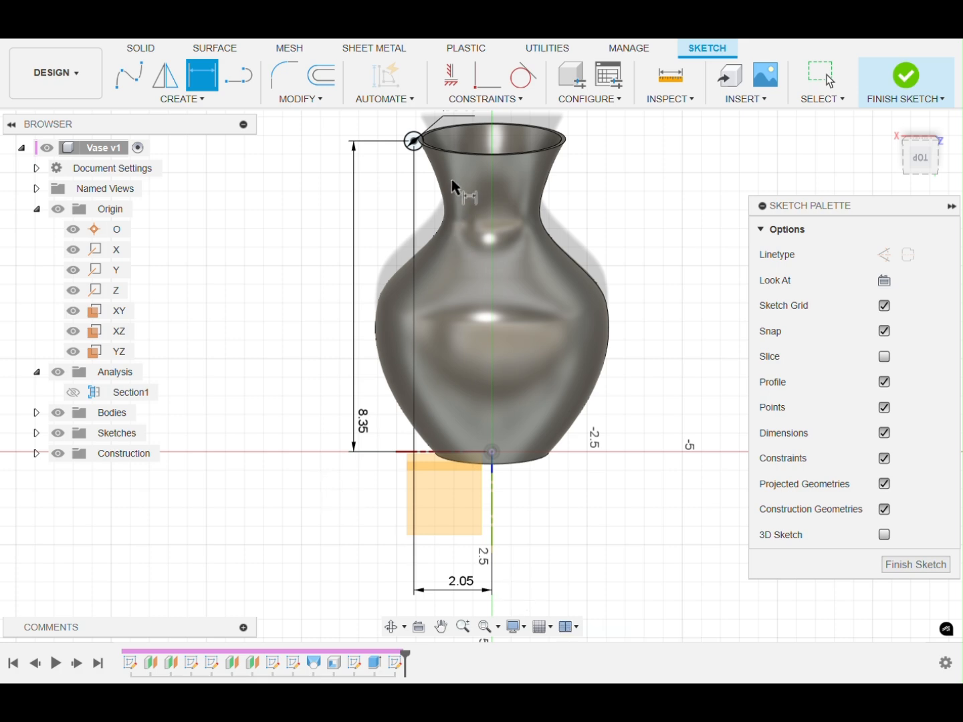
- Revolve the small circle 360 degrees around the Y axis with the Join operation to add a rounded lip to the vase's rim
scroll(431, 143, up, 5)
scroll(436, 153, up, 3)
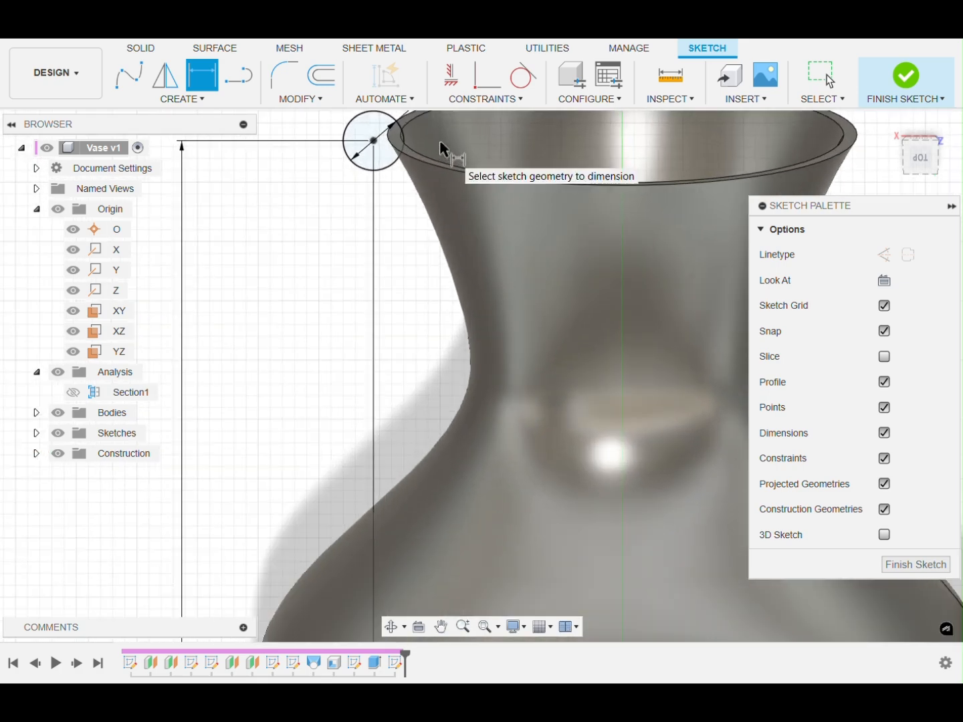
scroll(442, 149, down, 3)
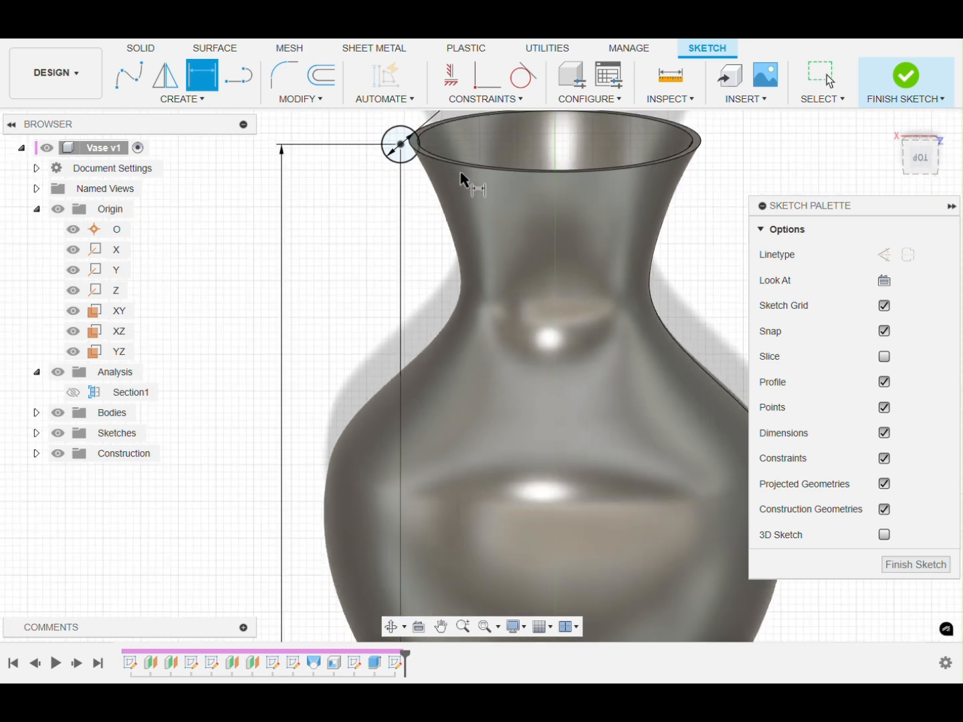
scroll(630, 305, down, 5)
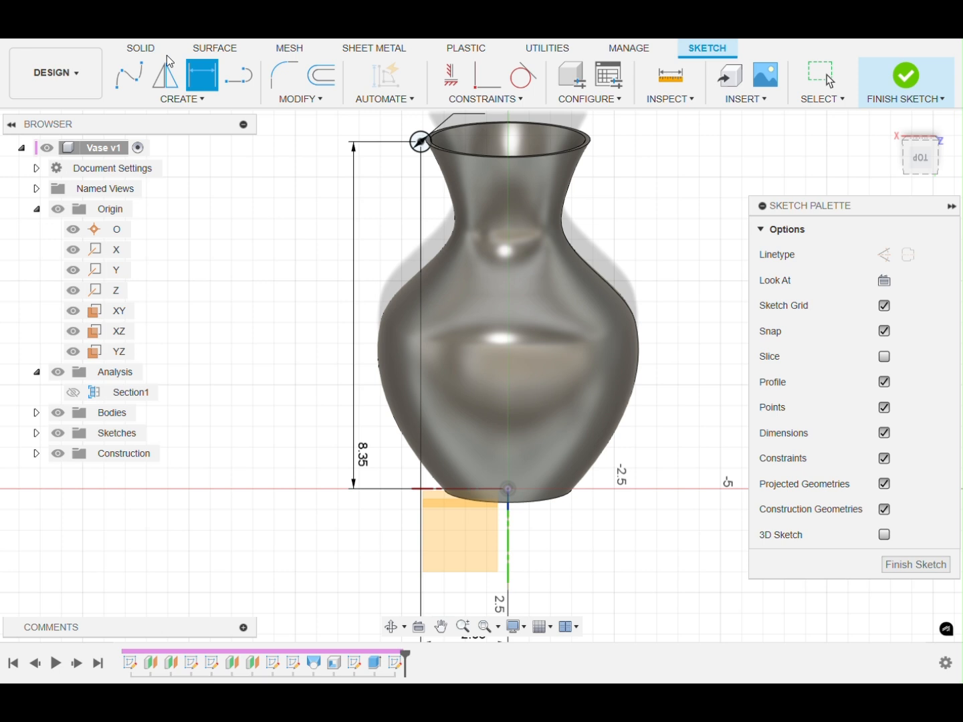
click(143, 50)
click(196, 79)
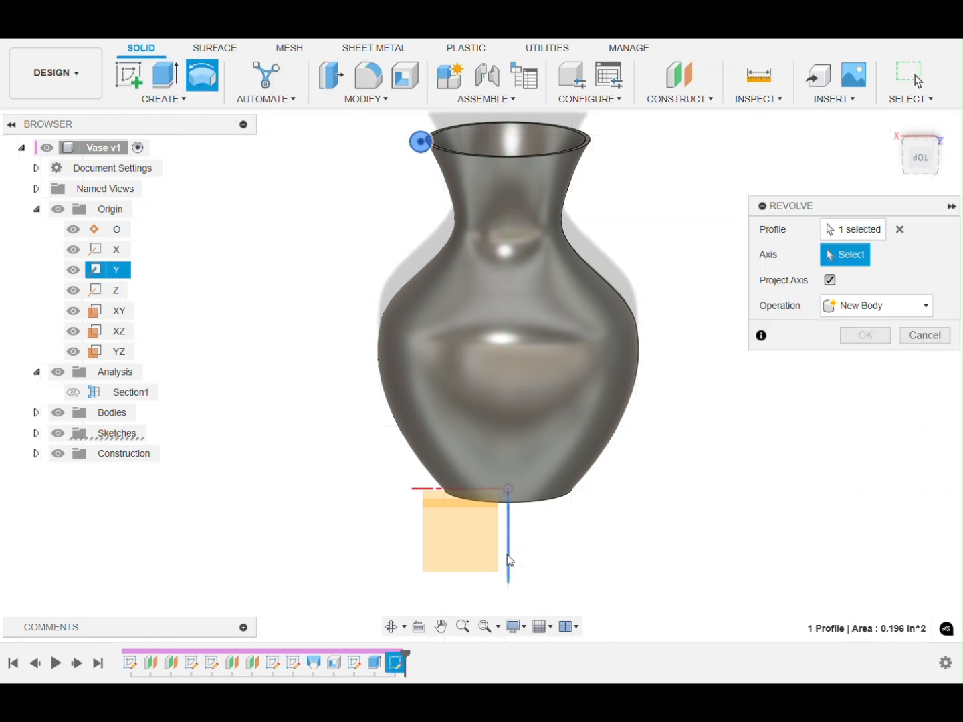
click(507, 555)
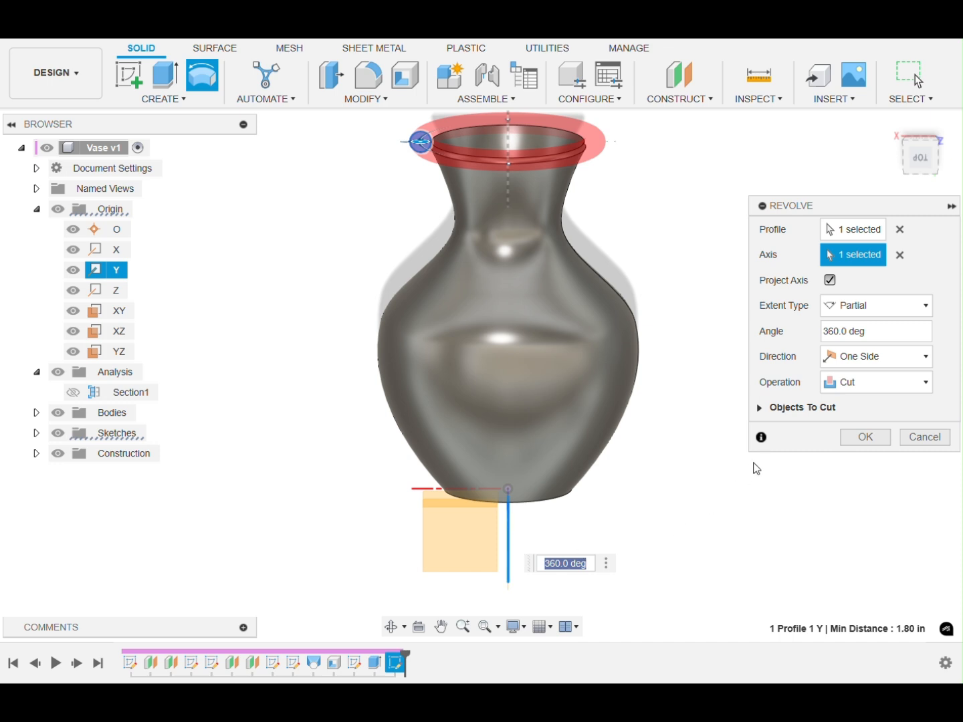
click(862, 381)
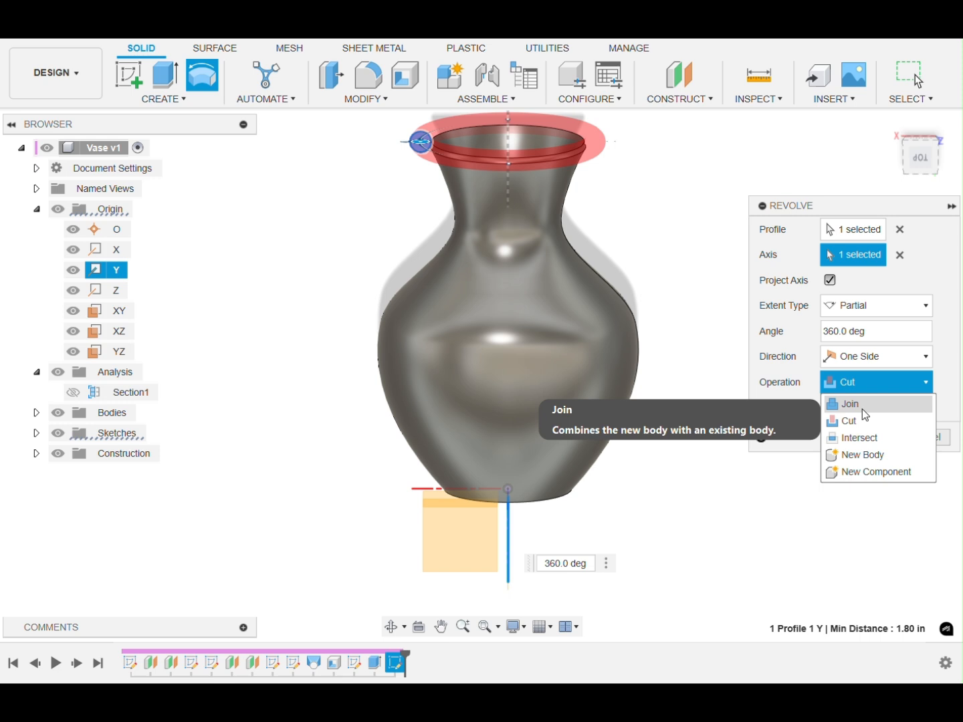
click(863, 409)
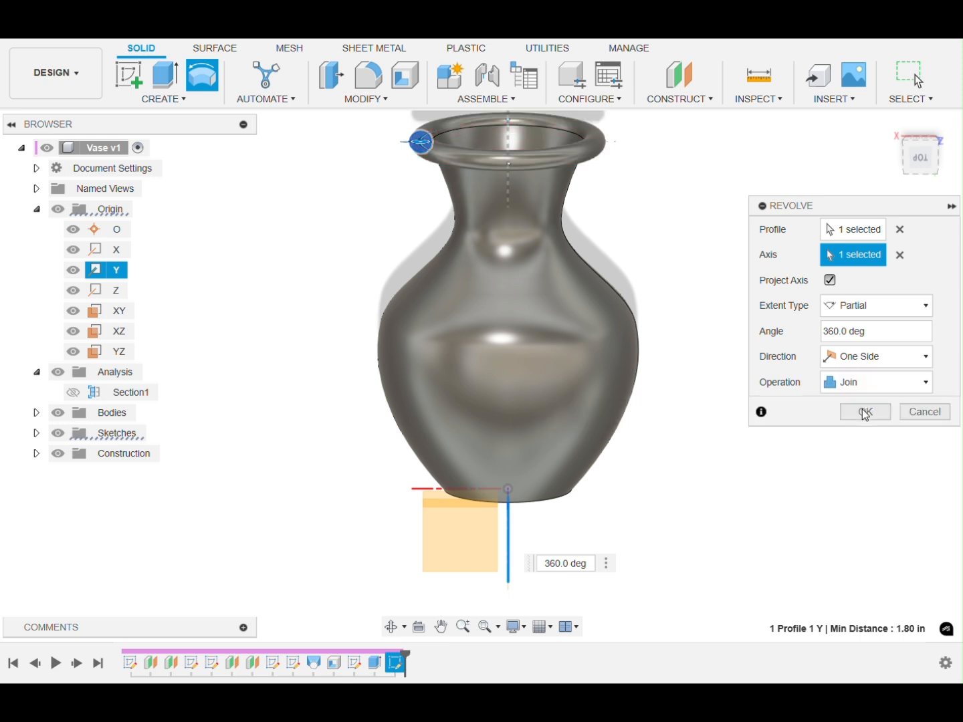
click(864, 413)
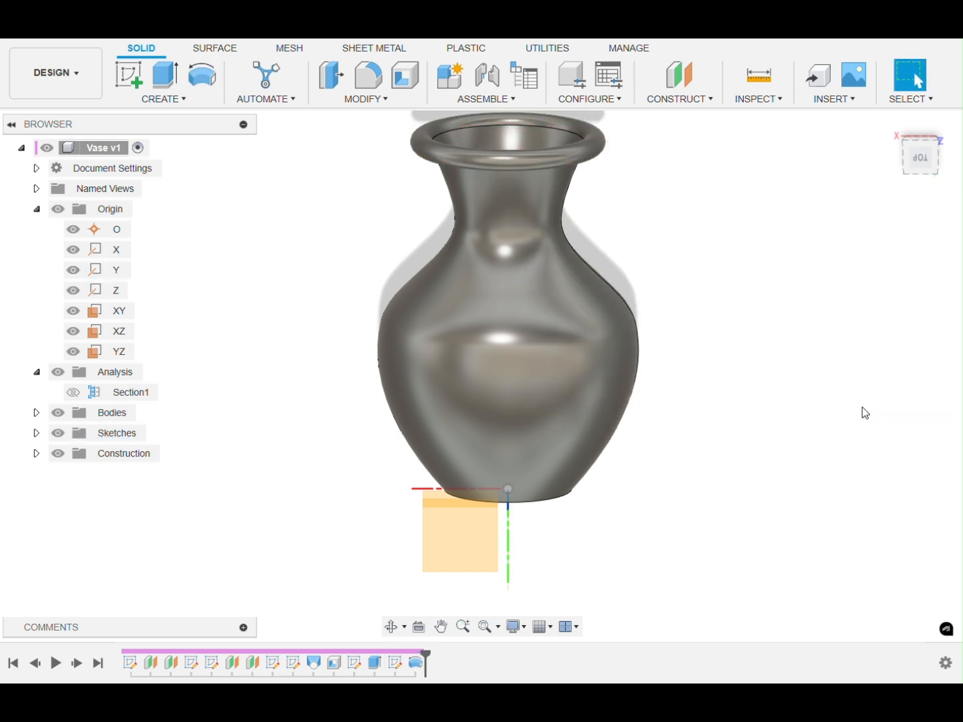
- Hide the origin planes and axes
click(63, 214)
click(63, 214)
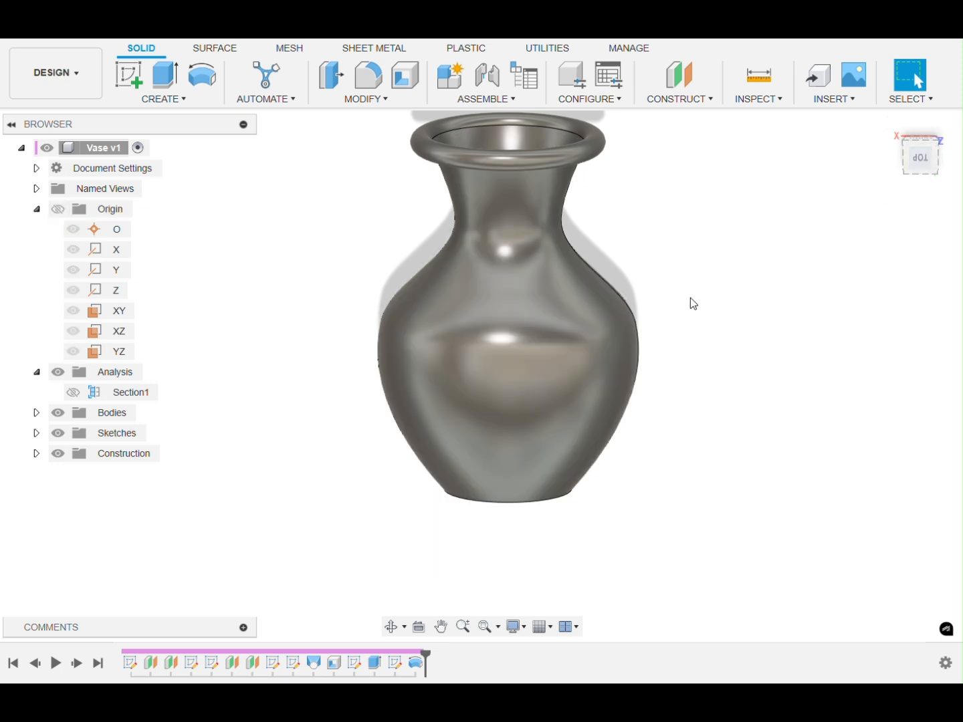
key(F6)
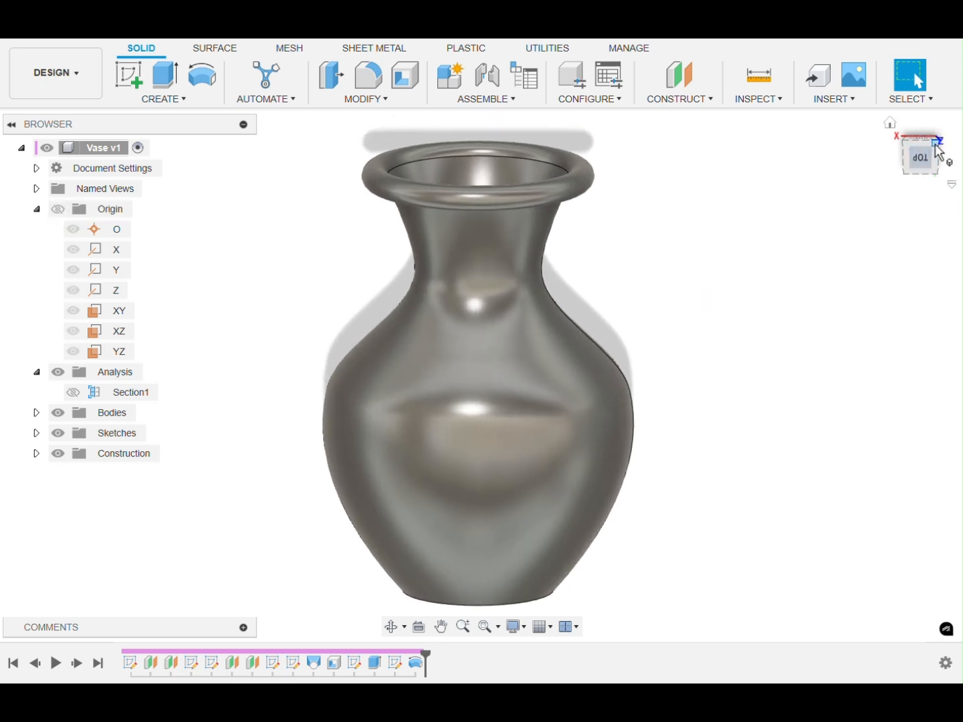
- Examine the vase and its rounded lip from several corner views
click(940, 153)
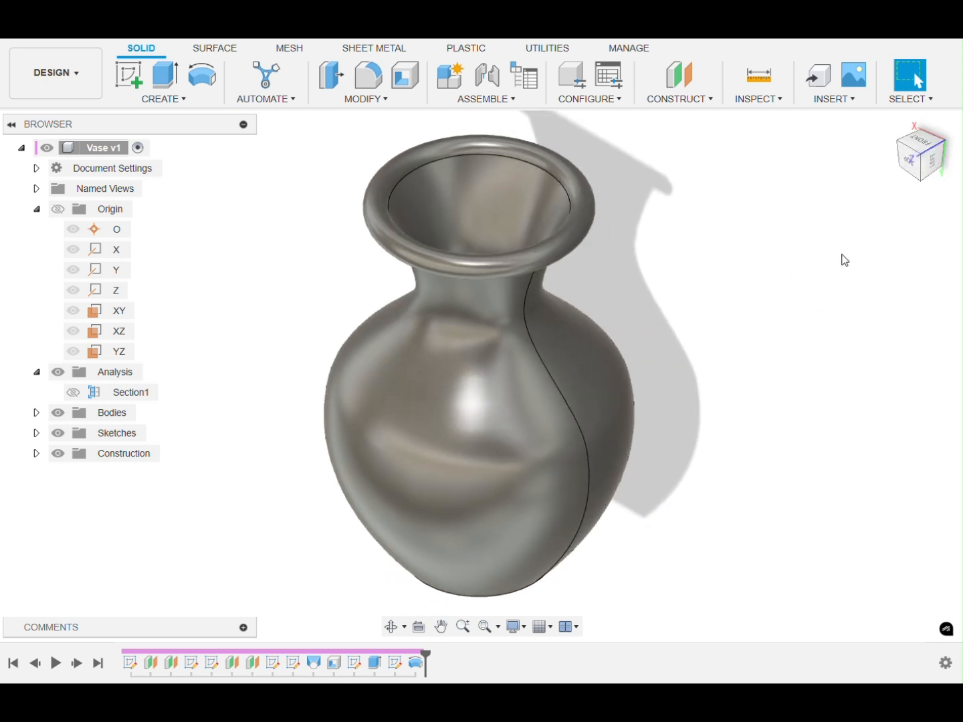
click(898, 139)
click(897, 142)
click(897, 142)
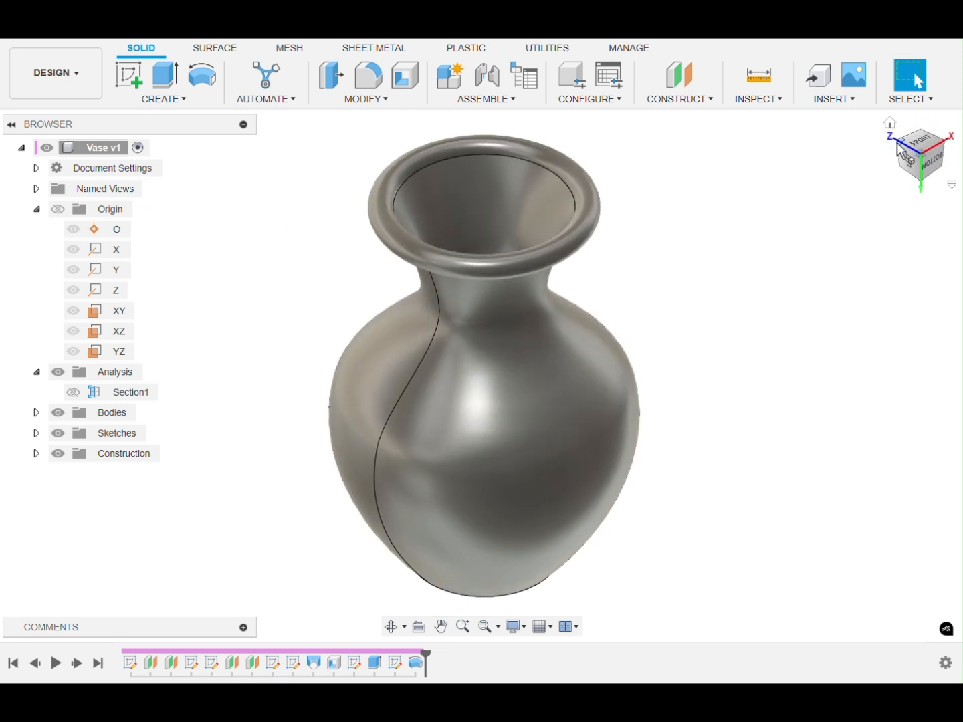
click(898, 142)
click(898, 142)
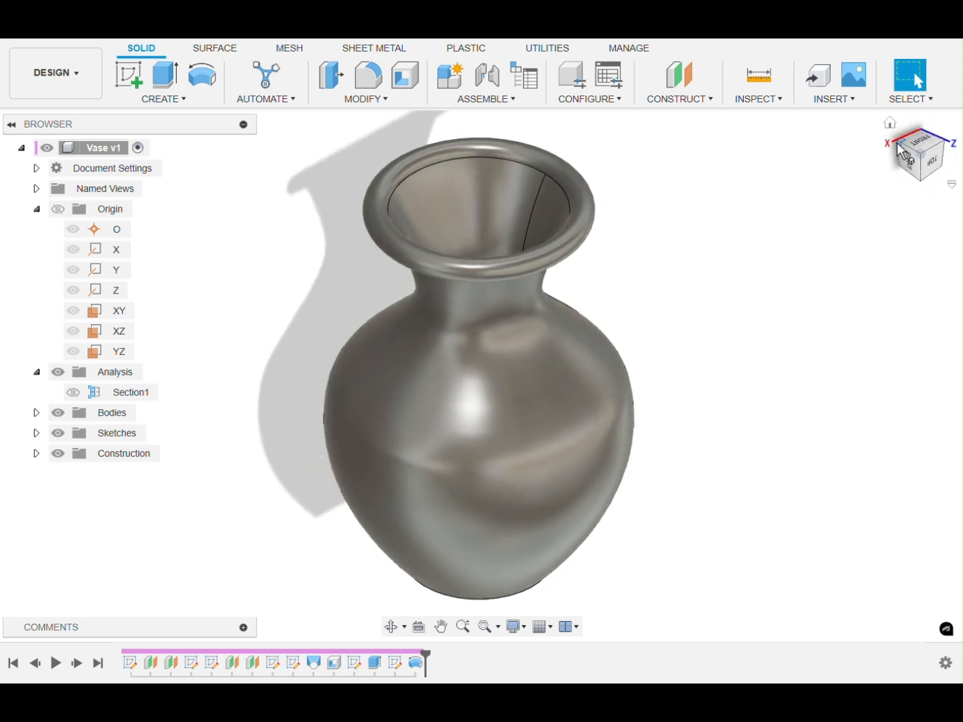
click(897, 142)
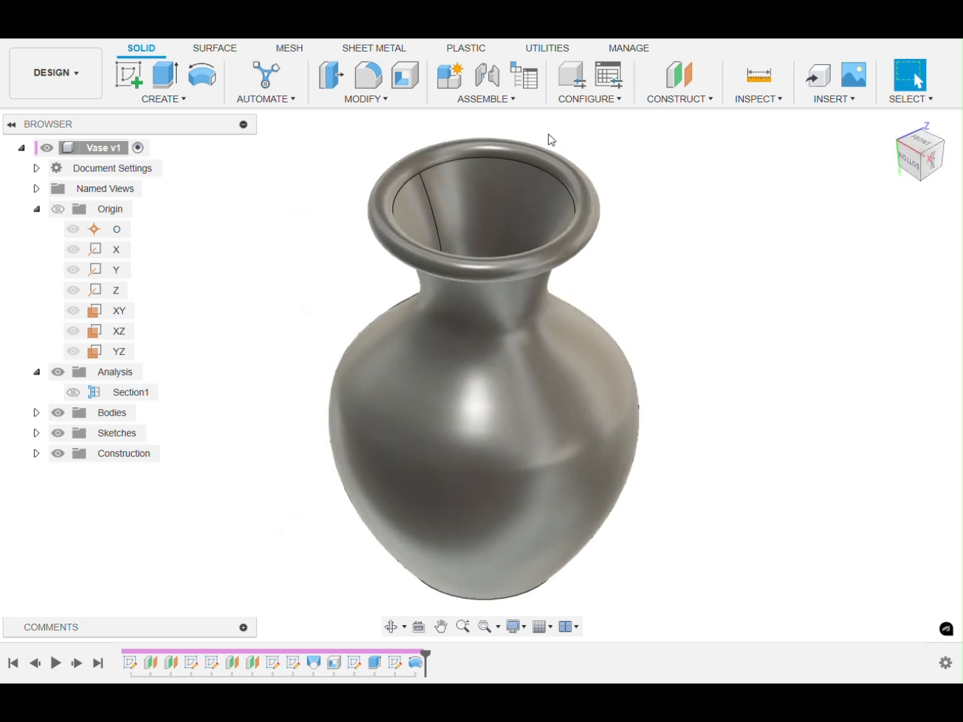